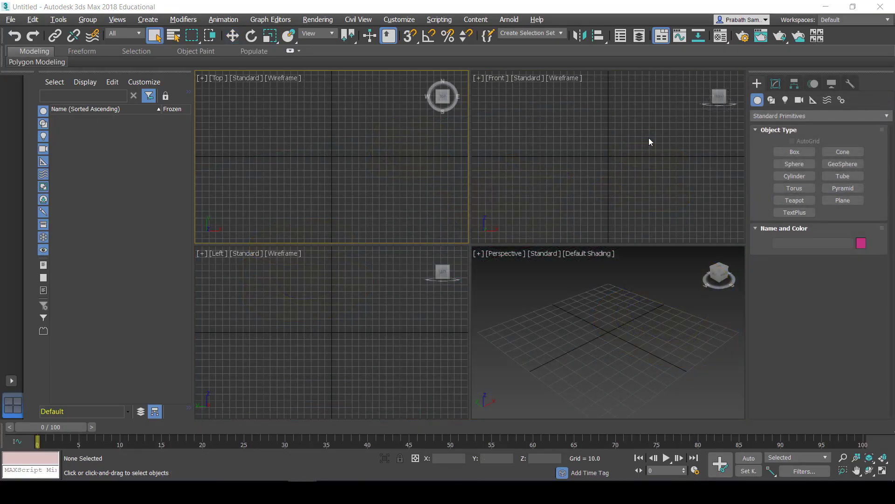
Switch the Create panel from standard primitives to the Shapes category to list the spline types
{"action": "left_click", "coordinate": [771, 100]}
Start a Line in the maximized Front view and place the handle's horizontal base points
{"action": "left_click", "coordinate": [802, 162]}
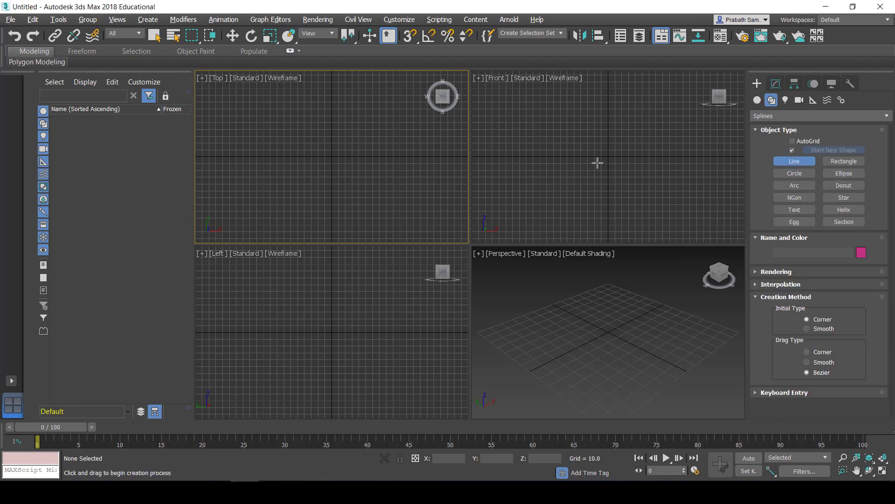
{"action": "scroll", "coordinate": [610, 152], "scroll_direction": "up", "scroll_amount": 1}
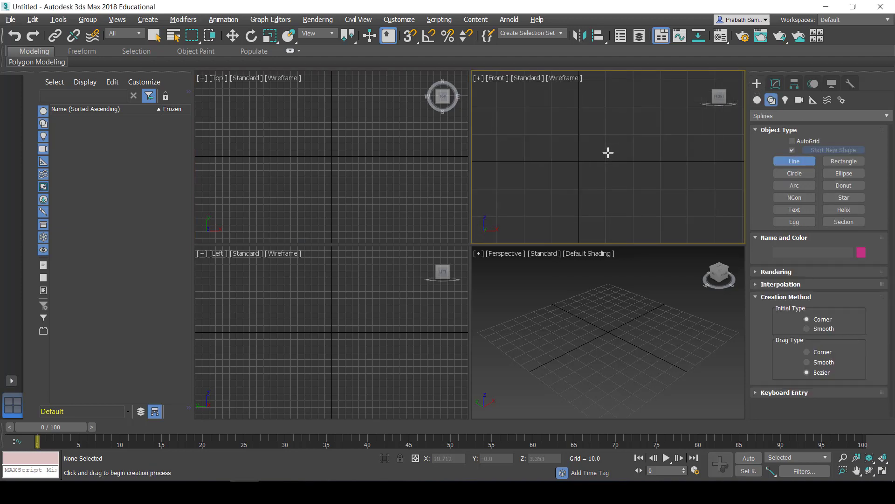
{"action": "key", "text": "alt+w"}
{"action": "middle_click_drag", "start_coordinate": [542, 294], "coordinate": [516, 312]}
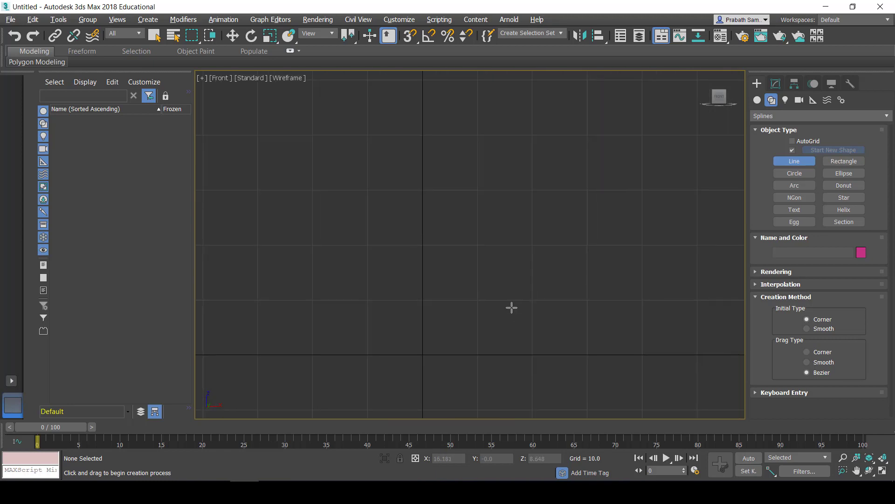
{"action": "left_click", "coordinate": [422, 328]}
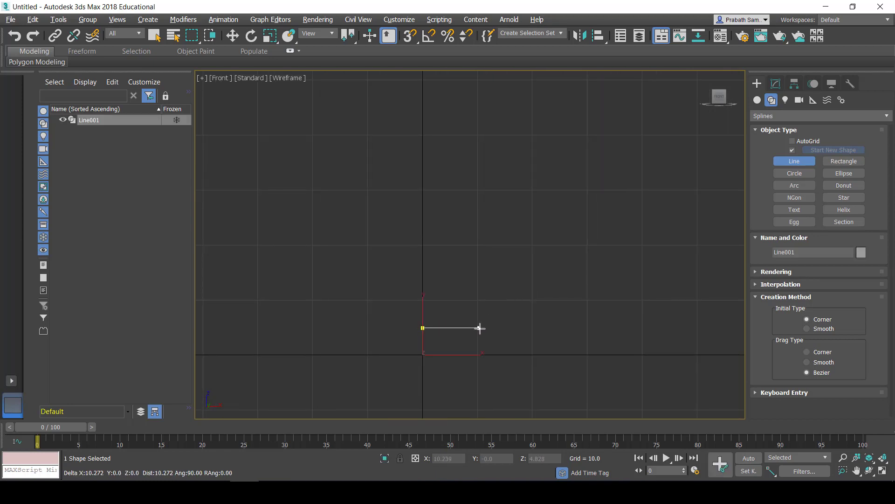
{"action": "left_click", "coordinate": [485, 328]}
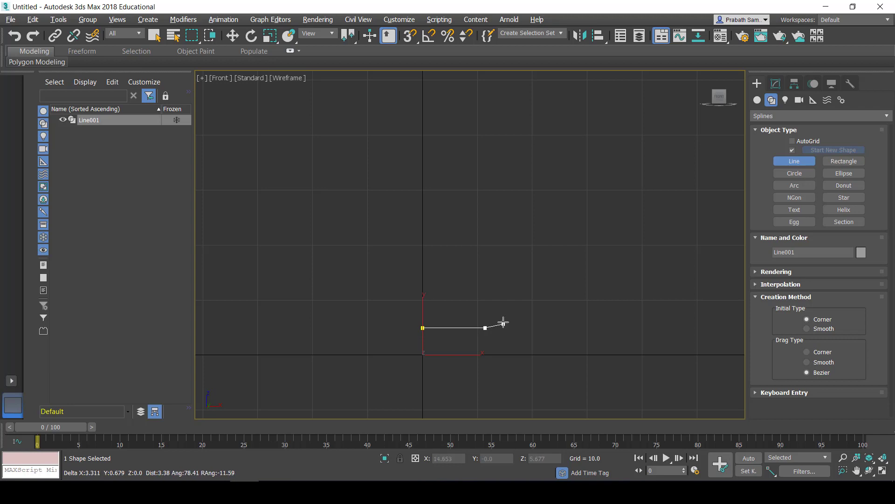
{"action": "left_click", "coordinate": [504, 320]}
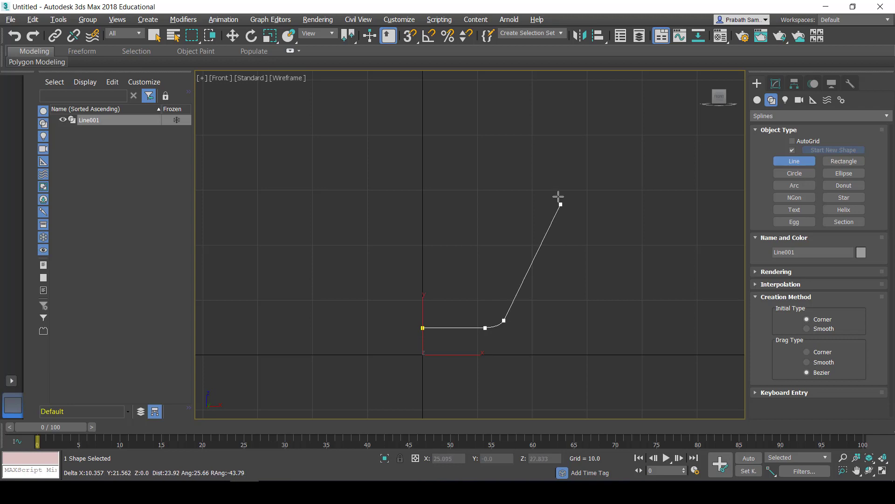
Trace the diagonal up to a curled tip, back down to a curved base, and finish the line
{"action": "left_click", "coordinate": [592, 162]}
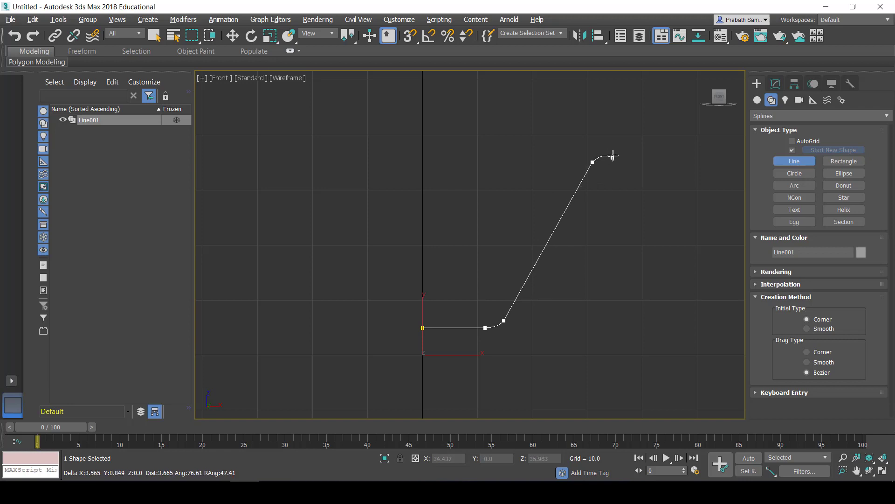
{"action": "left_click", "coordinate": [615, 149]}
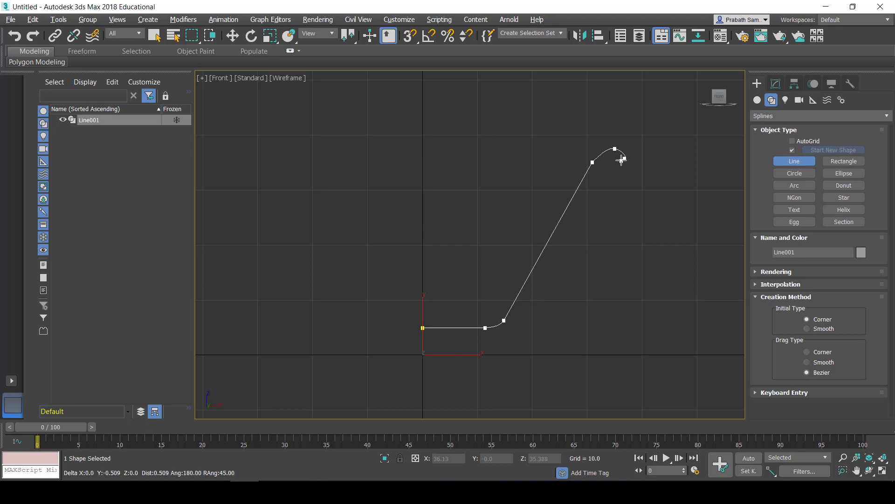
{"action": "left_click", "coordinate": [625, 158]}
{"action": "left_click", "coordinate": [605, 182]}
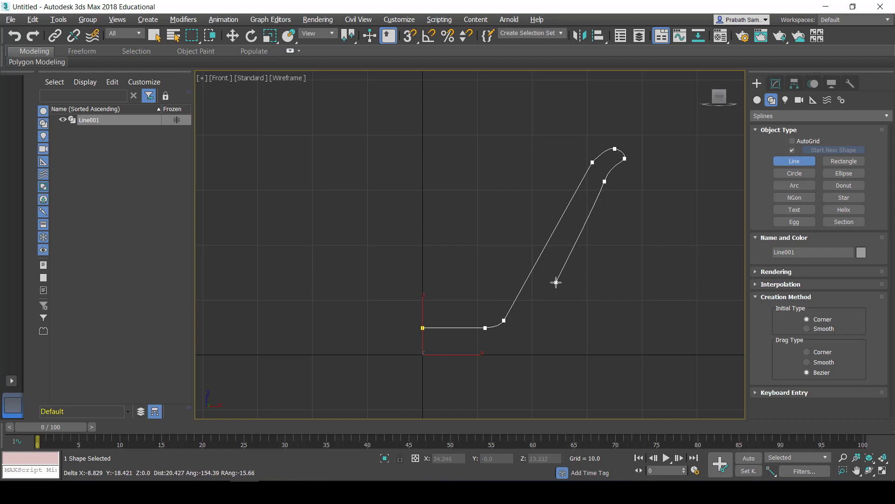
{"action": "left_click", "coordinate": [526, 315]}
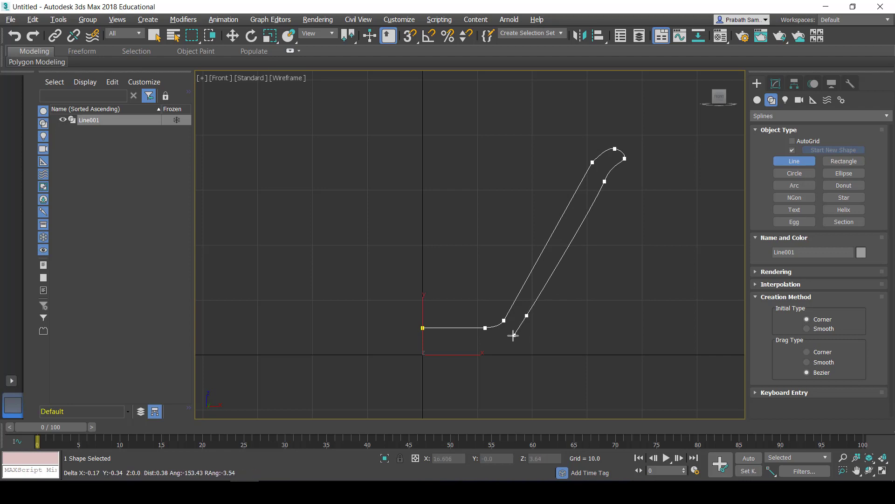
{"action": "left_click_drag", "start_coordinate": [504, 347], "coordinate": [498, 346]}
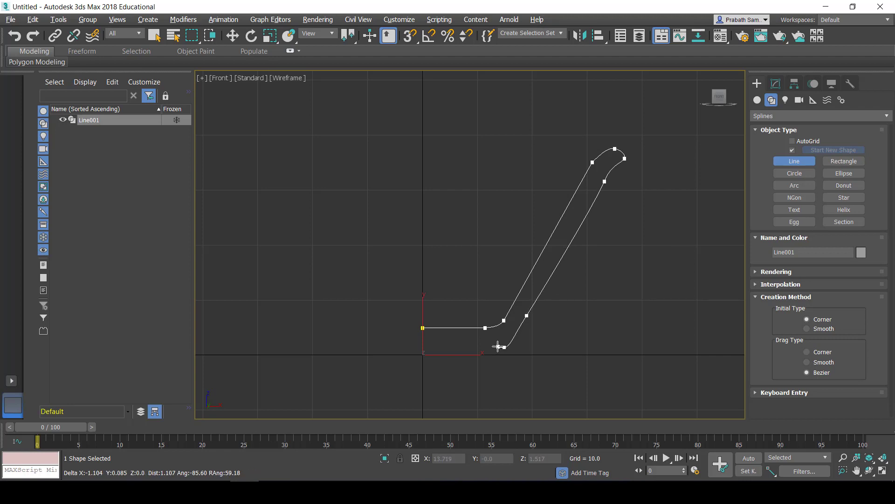
{"action": "left_click", "coordinate": [496, 346]}
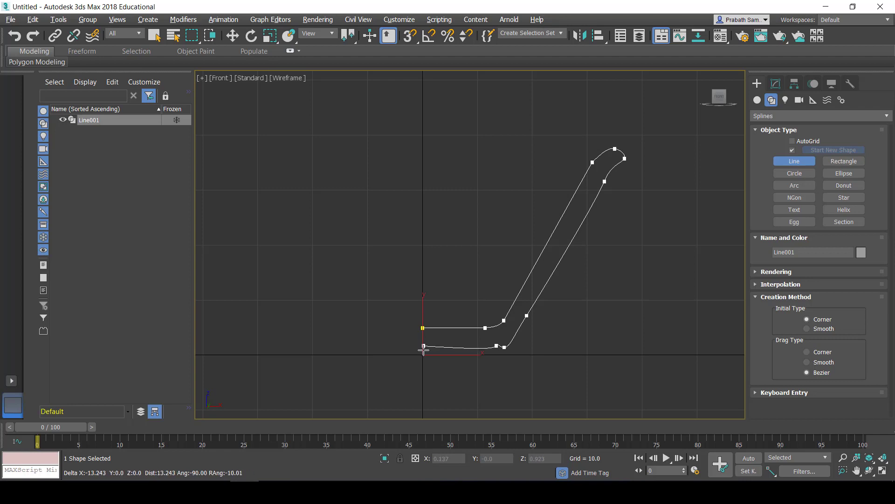
{"action": "left_click", "coordinate": [423, 348]}
{"action": "right_click", "coordinate": [438, 355]}
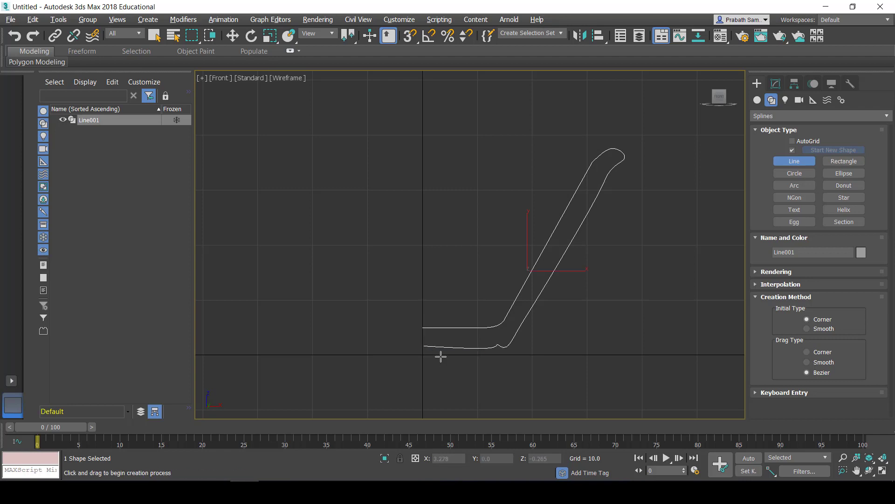
In Vertex mode, adjust the curled top vertices to bend the curve near the tip
{"action": "left_click", "coordinate": [776, 83]}
{"action": "key", "text": "1"}
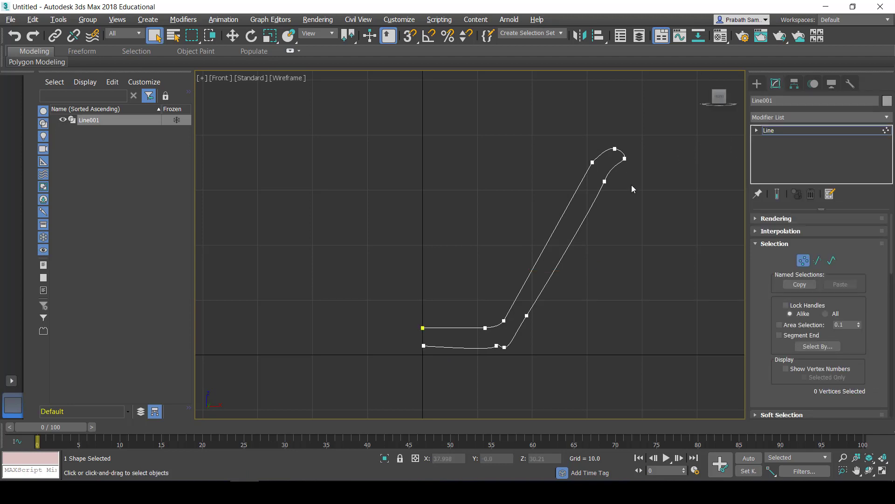
{"action": "key", "text": "w"}
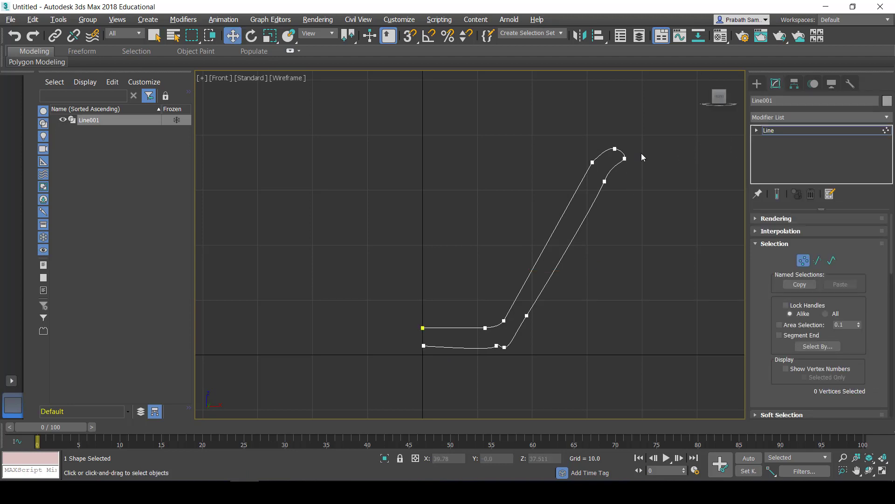
{"action": "left_click_drag", "start_coordinate": [603, 200], "coordinate": [601, 201]}
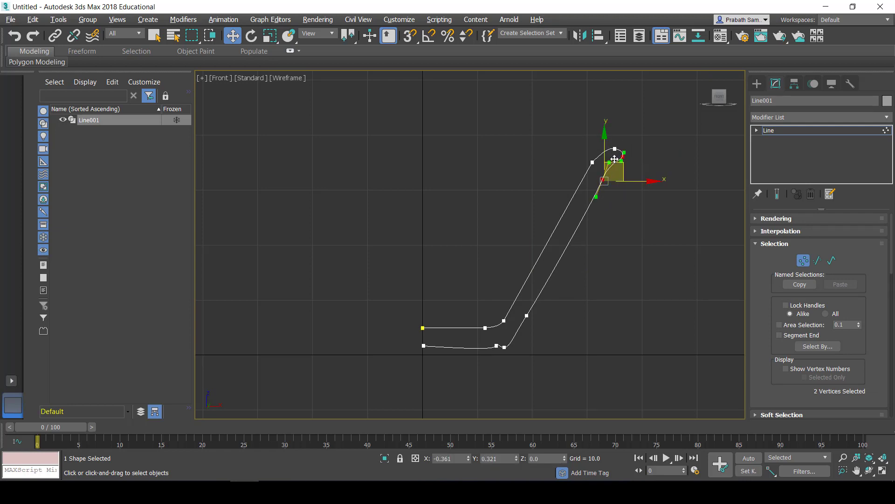
{"action": "left_click_drag", "start_coordinate": [617, 161], "coordinate": [612, 169]}
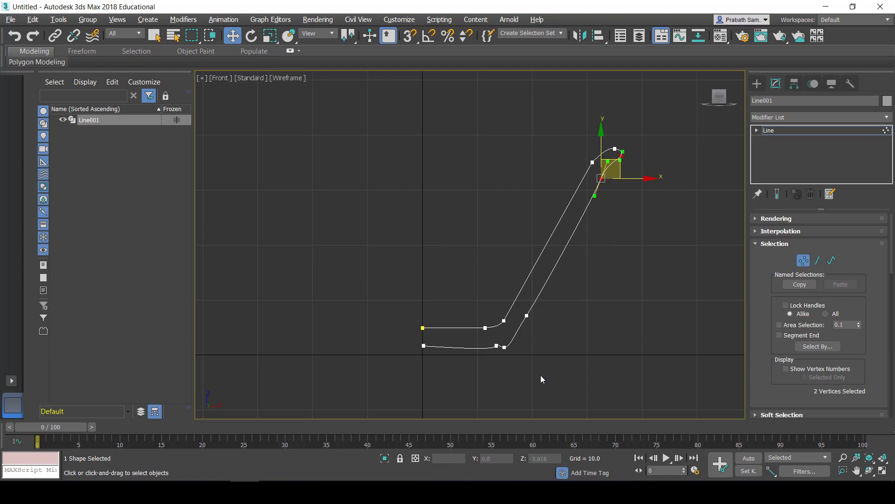
{"action": "mouse_move", "coordinate": [541, 375]}
{"action": "left_mouse_down"}
{"action": "mouse_move", "coordinate": [524, 314]}
{"action": "mouse_move", "coordinate": [536, 297]}
{"action": "left_mouse_up"}
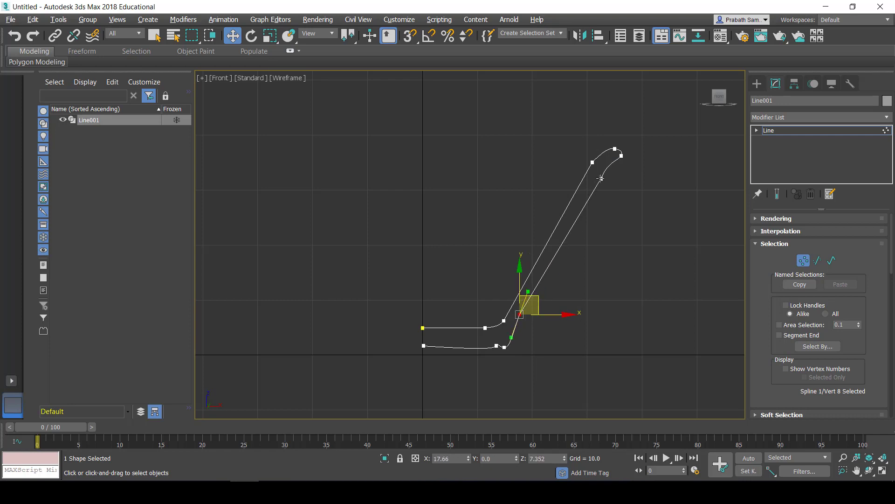
{"action": "left_click", "coordinate": [601, 178]}
{"action": "left_click_drag", "start_coordinate": [617, 160], "coordinate": [613, 157]}
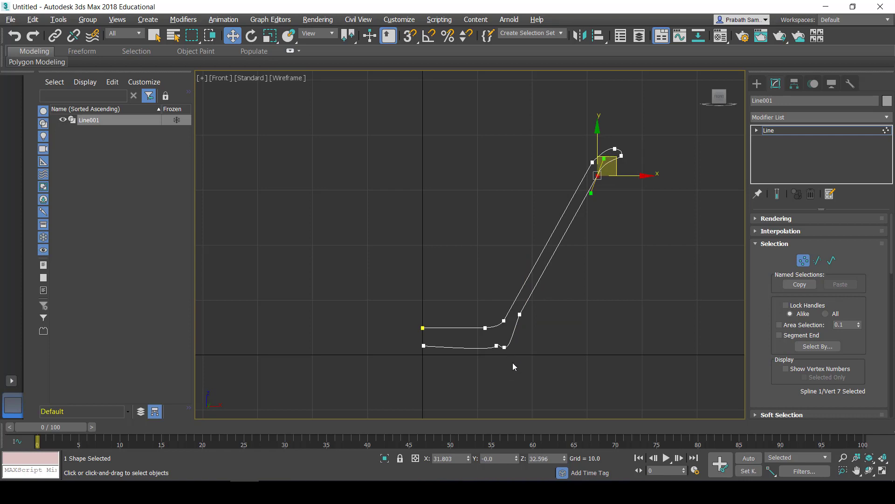
Move and bend the base vertices to smooth the bottom curve
{"action": "left_click_drag", "start_coordinate": [493, 344], "coordinate": [493, 342]}
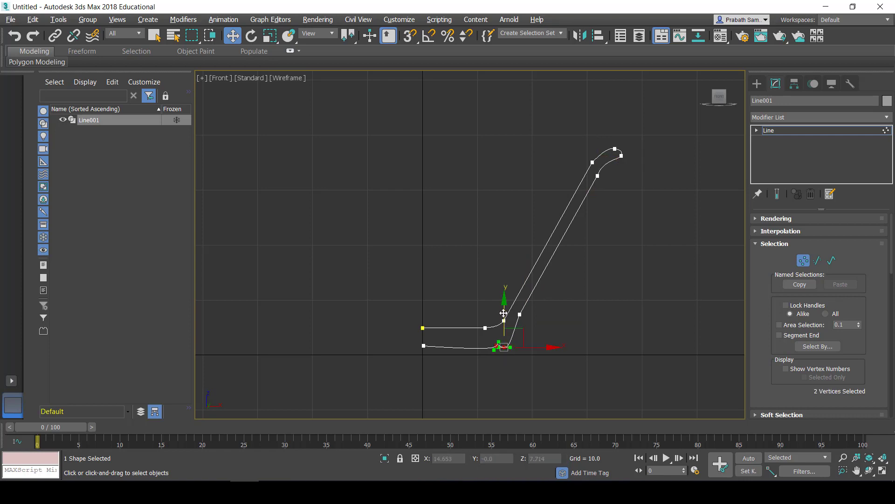
{"action": "left_click_drag", "start_coordinate": [502, 311], "coordinate": [503, 314]}
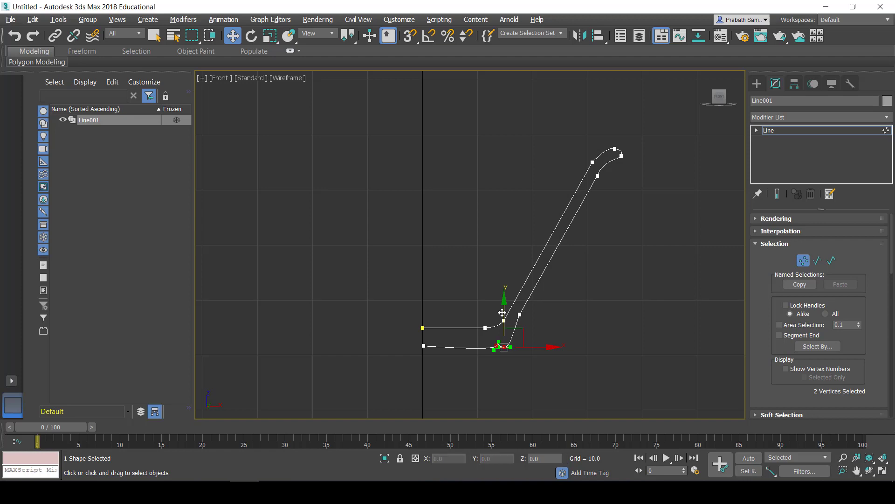
{"action": "left_click_drag", "start_coordinate": [535, 345], "coordinate": [525, 352]}
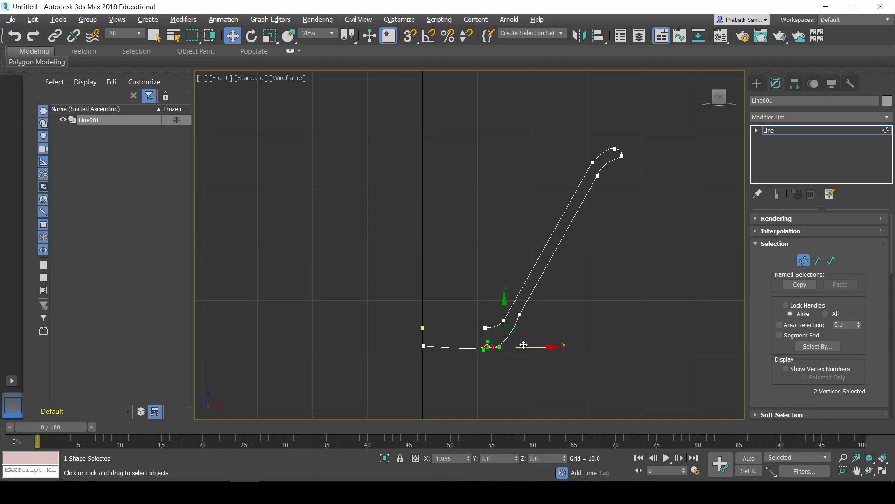
{"action": "left_click", "coordinate": [523, 370]}
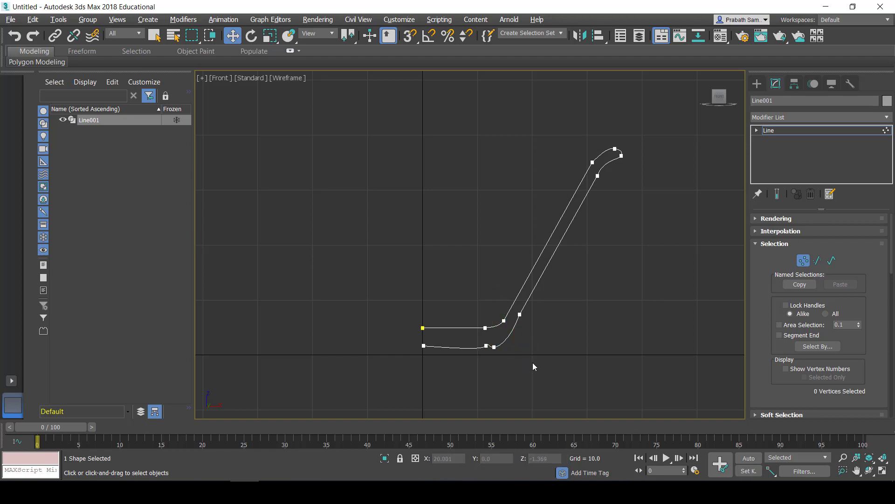
{"action": "left_click", "coordinate": [487, 346]}
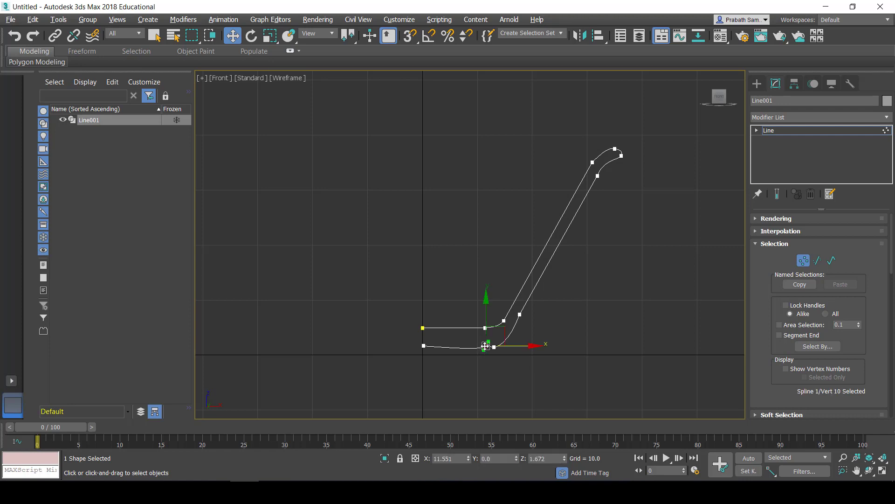
{"action": "scroll", "coordinate": [488, 346], "scroll_direction": "up", "scroll_amount": 5}
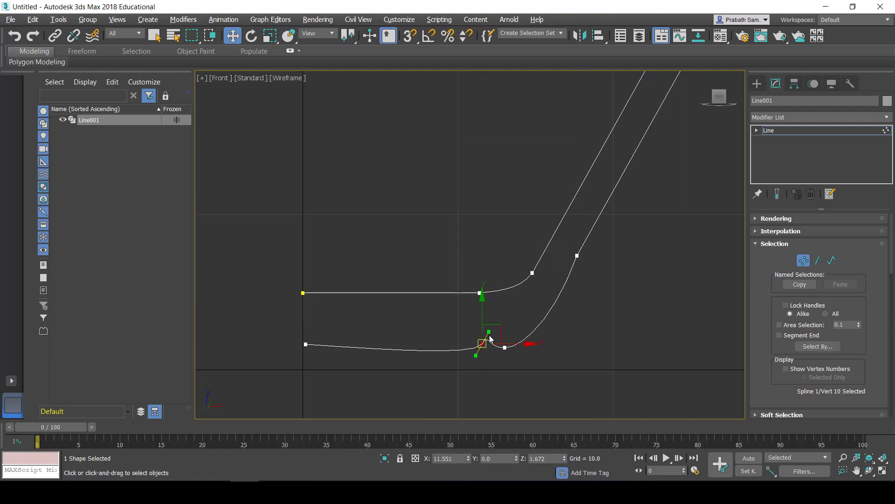
{"action": "left_click_drag", "start_coordinate": [499, 329], "coordinate": [488, 327]}
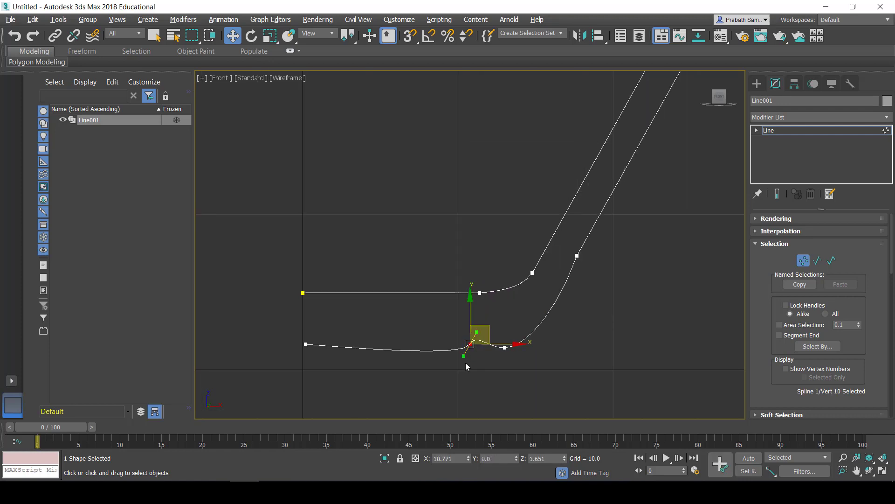
{"action": "left_click_drag", "start_coordinate": [464, 356], "coordinate": [461, 355]}
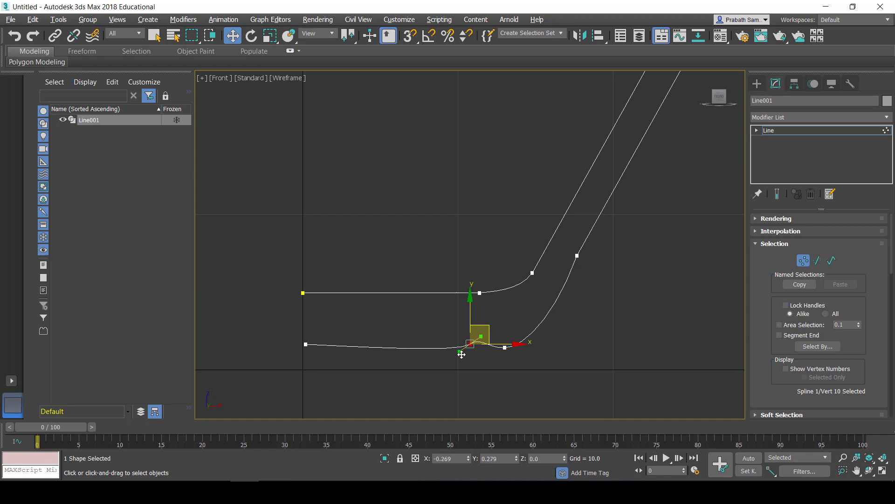
Move the lower end vertex onto the central axis, select the upper end, and exit Vertex mode
{"action": "left_click", "coordinate": [305, 344]}
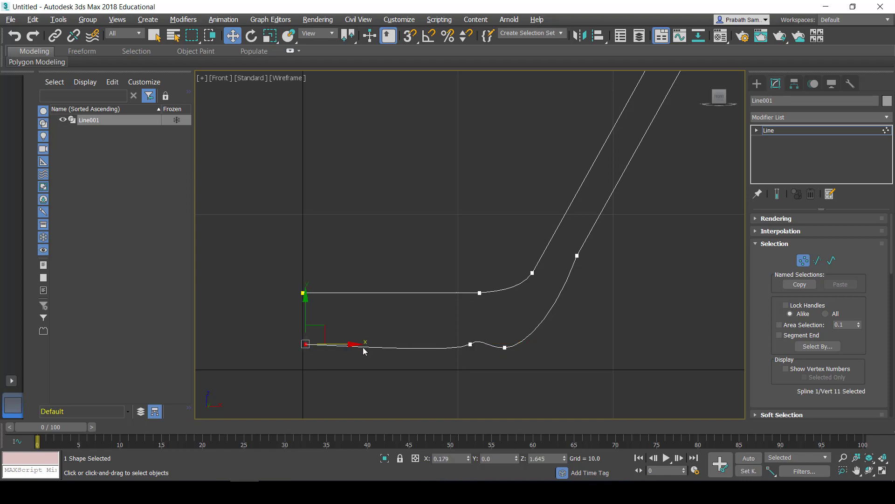
{"action": "left_click_drag", "start_coordinate": [353, 345], "coordinate": [346, 342]}
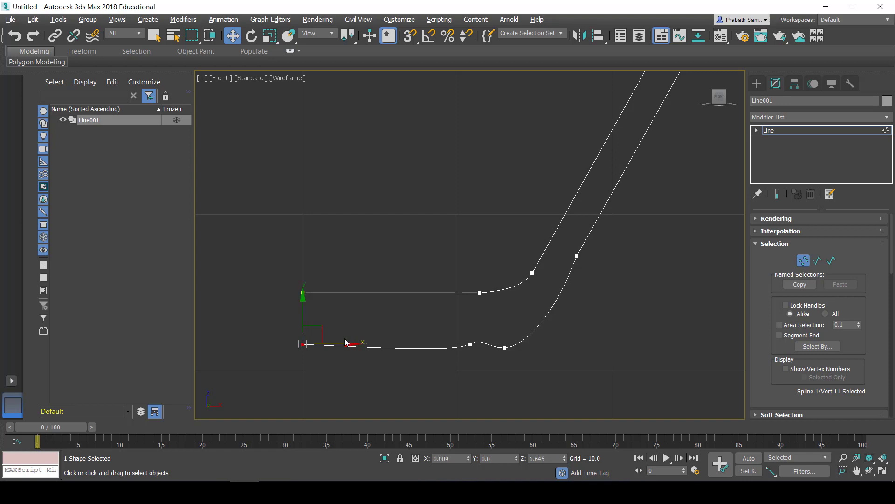
{"action": "left_click", "coordinate": [302, 291]}
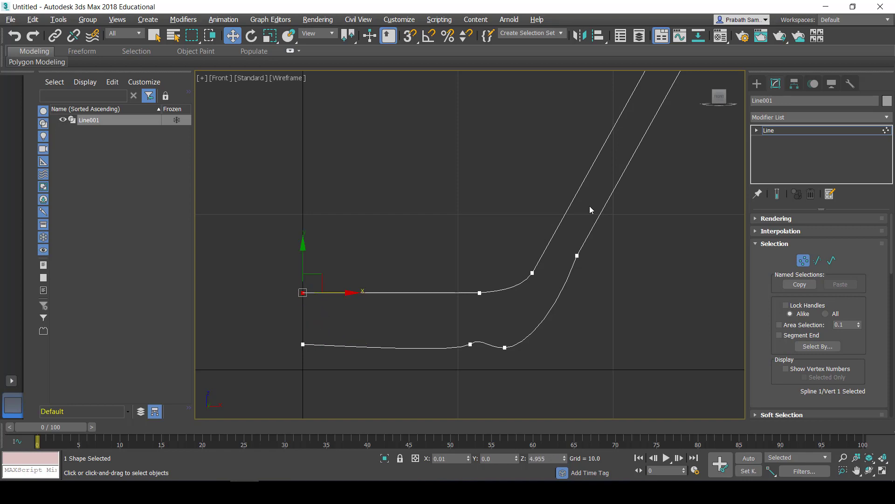
{"action": "left_click", "coordinate": [774, 133]}
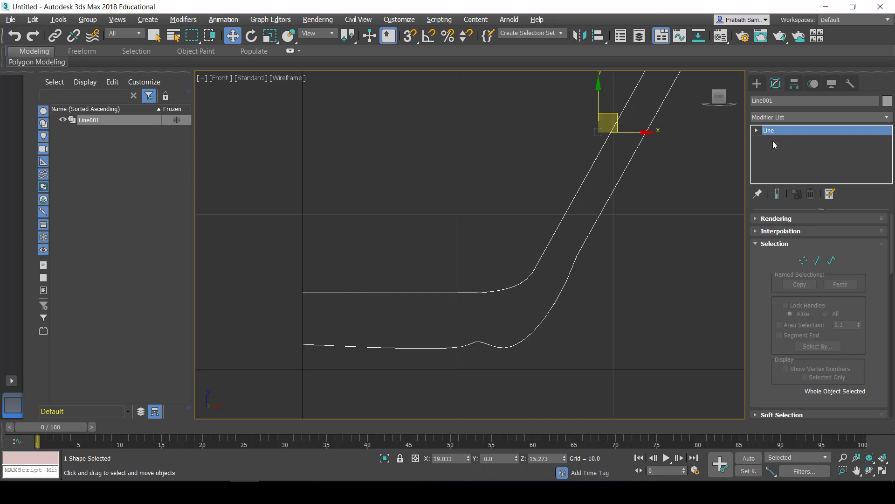
Apply a Lathe modifier aligned to Min and restore the four-viewport layout
{"action": "left_click", "coordinate": [774, 118]}
{"action": "key", "text": "l"}
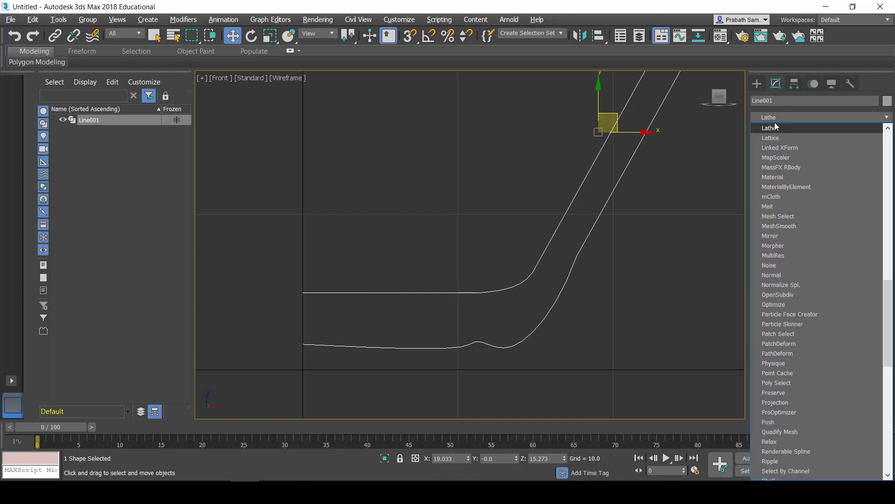
{"action": "left_click", "coordinate": [776, 127]}
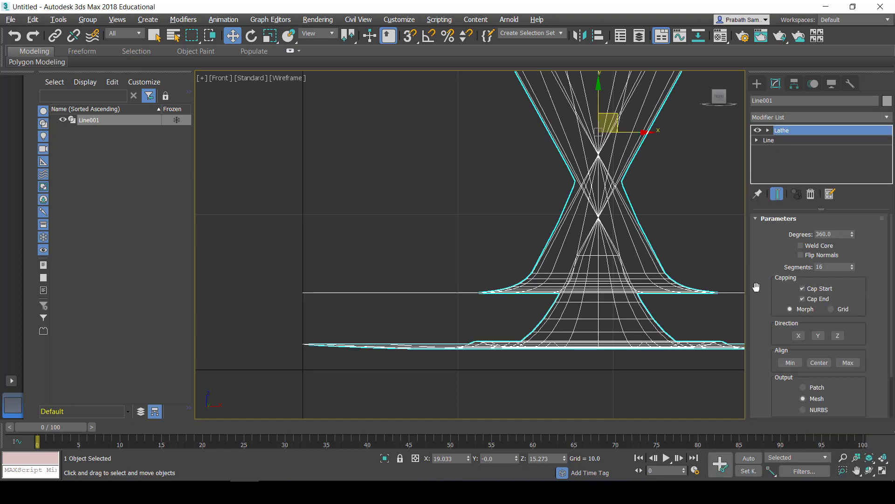
{"action": "left_click", "coordinate": [791, 363]}
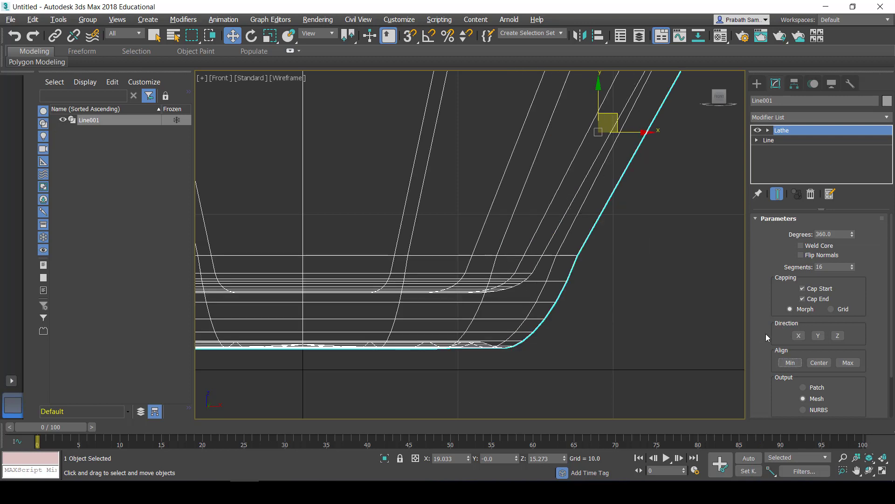
{"action": "key", "text": "alt+w"}
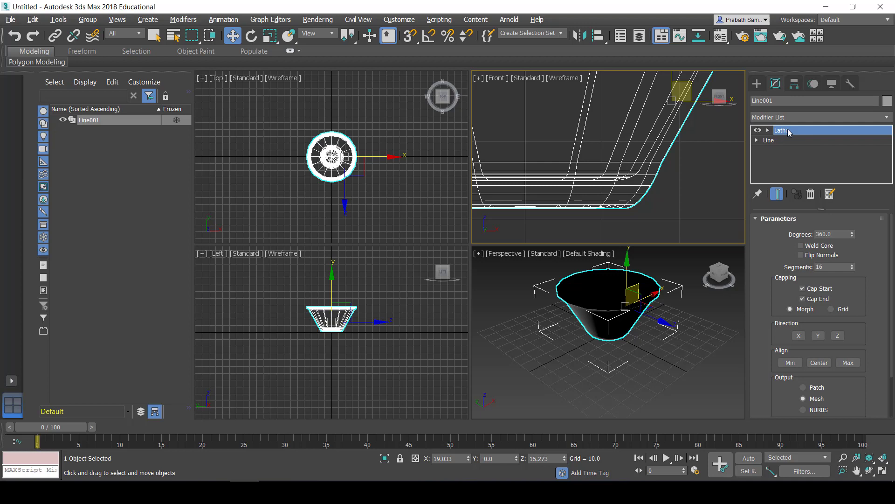
Leave the Lathe axis sub-object, shift the cup slightly along X, and return to the Line level
{"action": "left_click", "coordinate": [788, 132]}
{"action": "left_click", "coordinate": [788, 133]}
{"action": "left_click", "coordinate": [792, 131]}
{"action": "scroll", "coordinate": [587, 139], "scroll_direction": "down", "scroll_amount": 4}
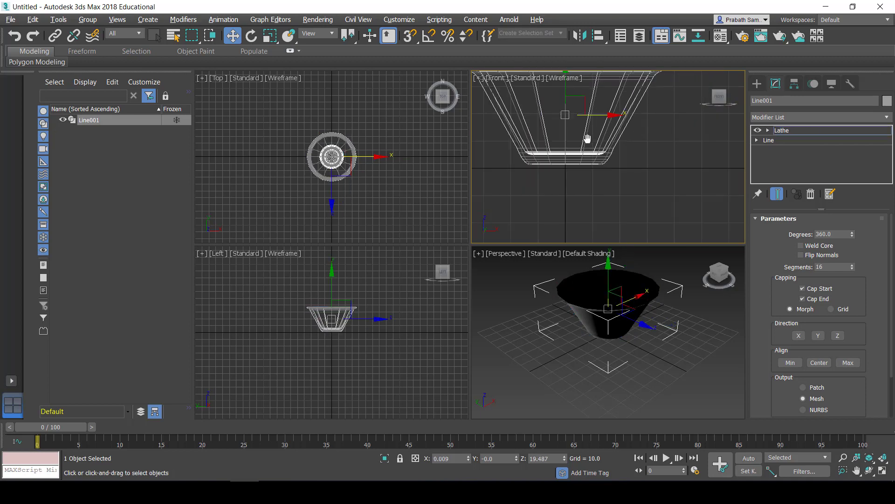
{"action": "middle_click_drag", "start_coordinate": [587, 139], "coordinate": [593, 162]}
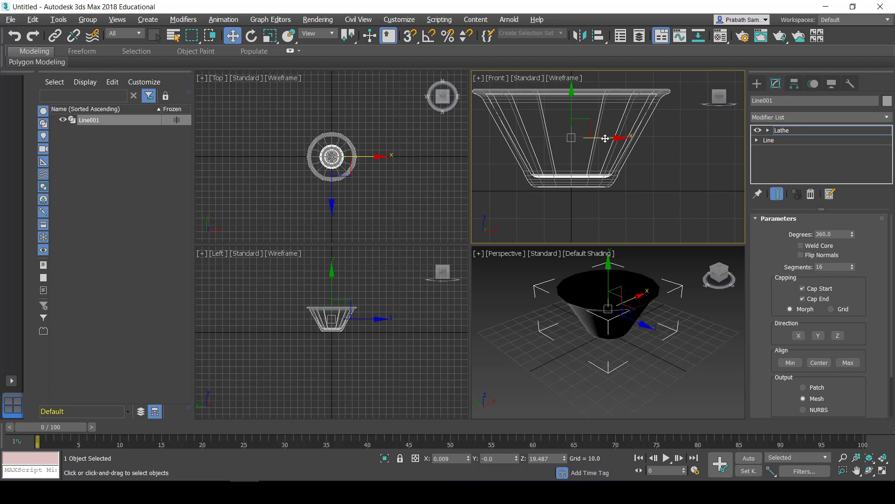
{"action": "left_click_drag", "start_coordinate": [605, 139], "coordinate": [606, 139]}
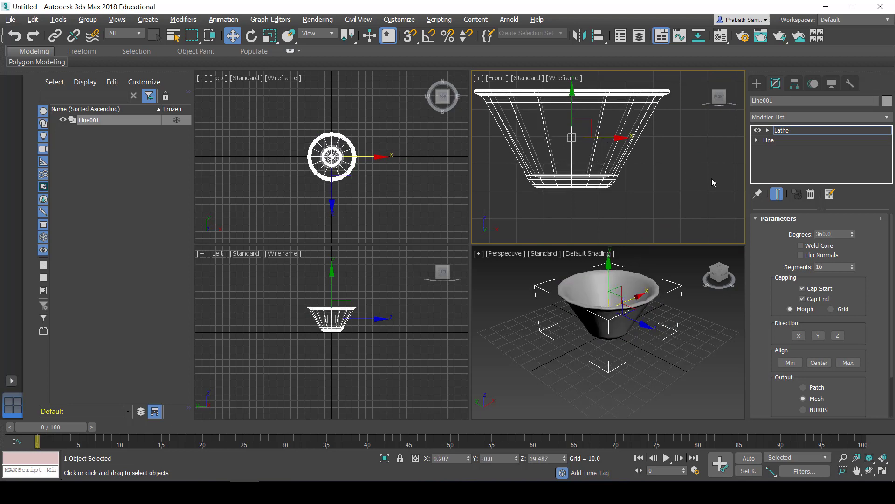
{"action": "left_click", "coordinate": [777, 140]}
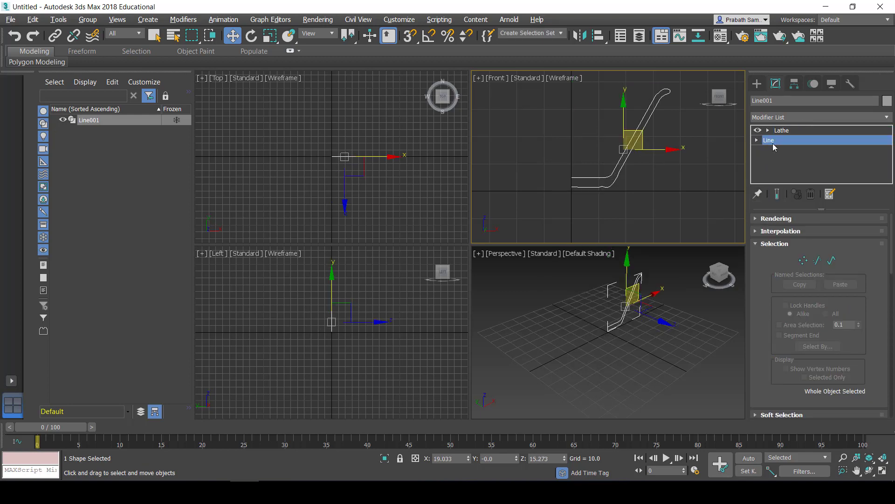
Move the cup's wall and rim vertices outward to widen the cup
{"action": "key", "text": "1"}
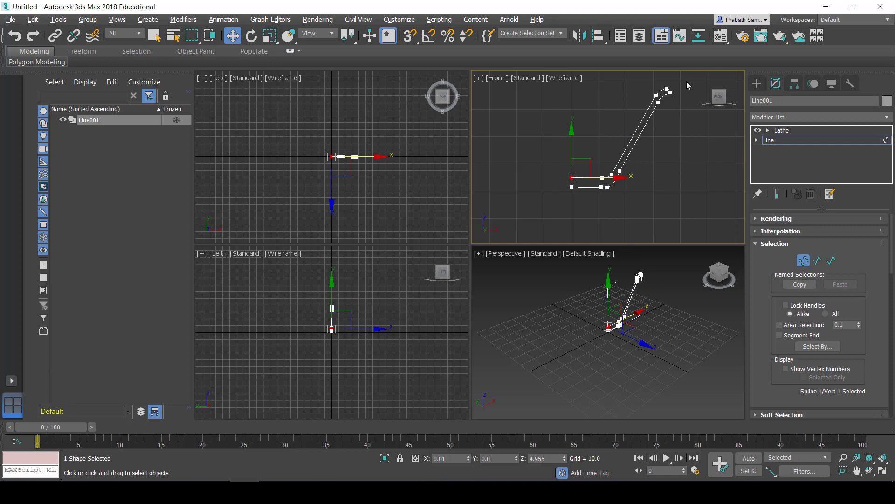
{"action": "left_click_drag", "start_coordinate": [686, 85], "coordinate": [596, 214]}
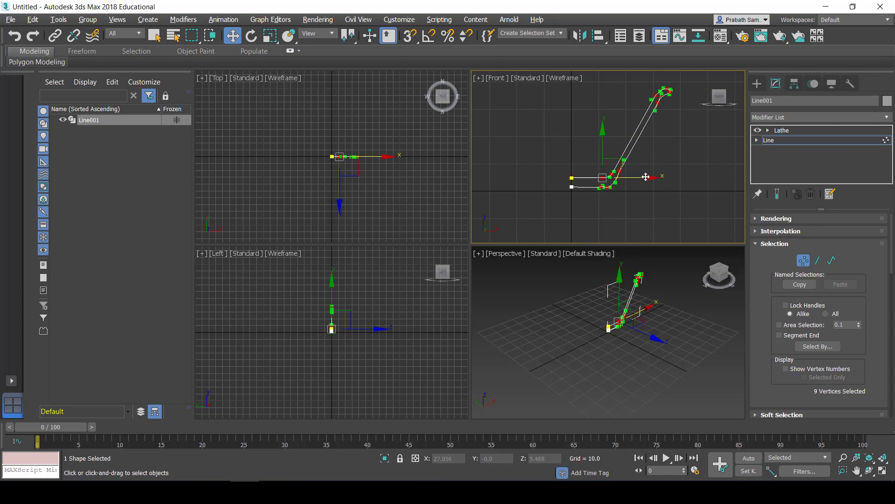
{"action": "left_click_drag", "start_coordinate": [645, 177], "coordinate": [655, 177]}
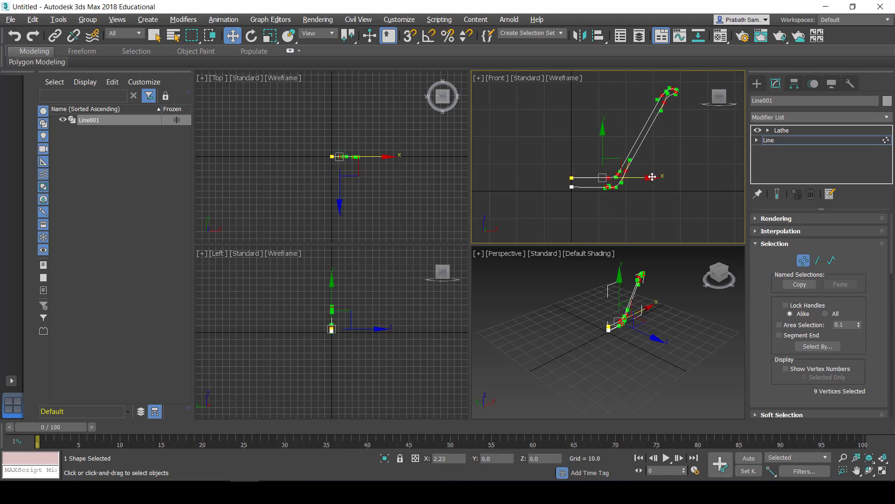
{"action": "left_click", "coordinate": [791, 131]}
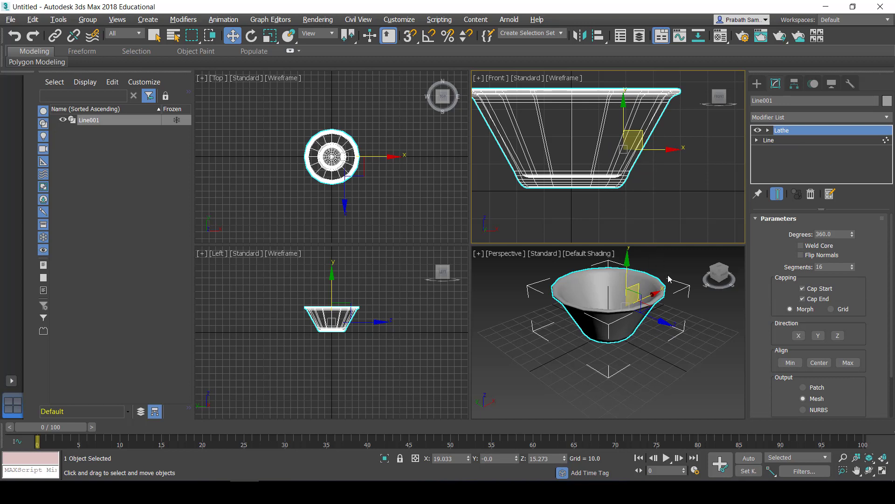
Pull the four rim vertices back inward and raise the Lathe segments to 49
{"action": "left_click", "coordinate": [794, 139]}
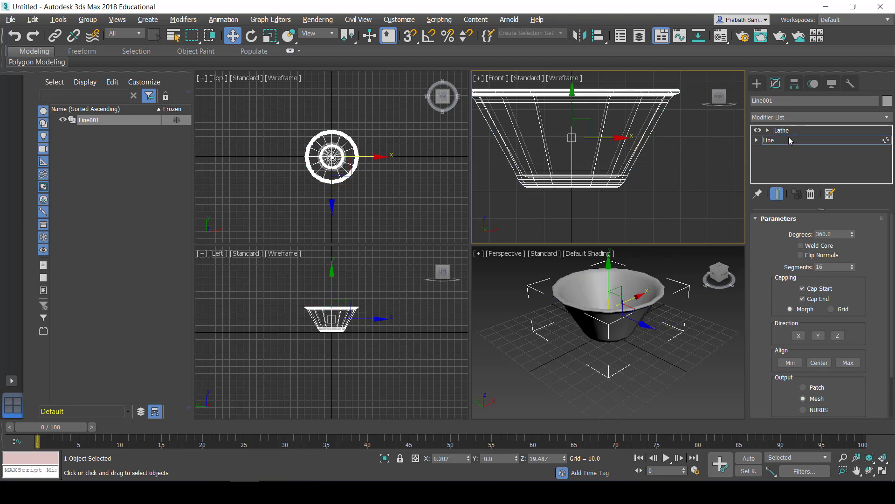
{"action": "middle_click_drag", "start_coordinate": [673, 110], "coordinate": [649, 167]}
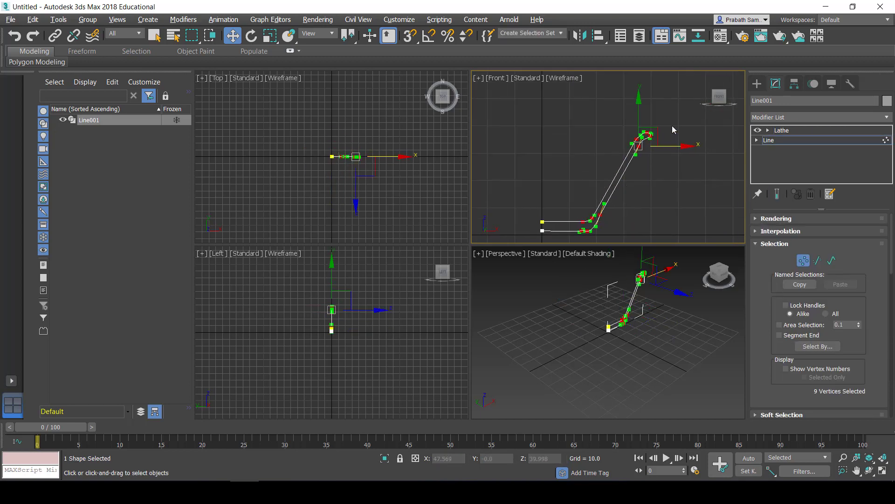
{"action": "left_click_drag", "start_coordinate": [672, 126], "coordinate": [627, 172]}
{"action": "left_click_drag", "start_coordinate": [675, 140], "coordinate": [658, 139]}
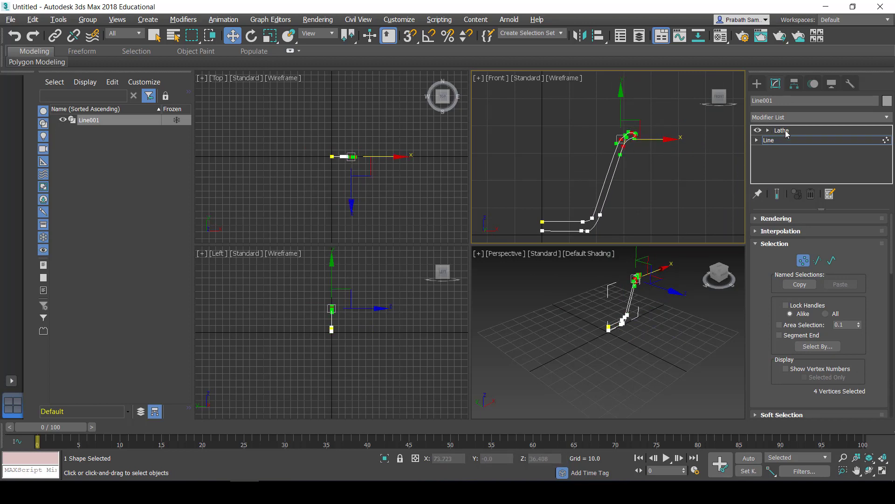
{"action": "left_click", "coordinate": [785, 130]}
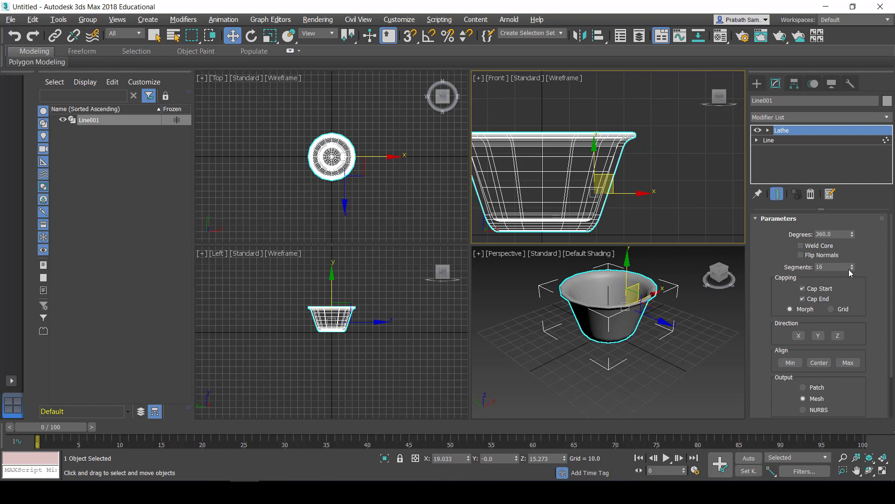
{"action": "left_click_drag", "start_coordinate": [851, 267], "coordinate": [851, 250]}
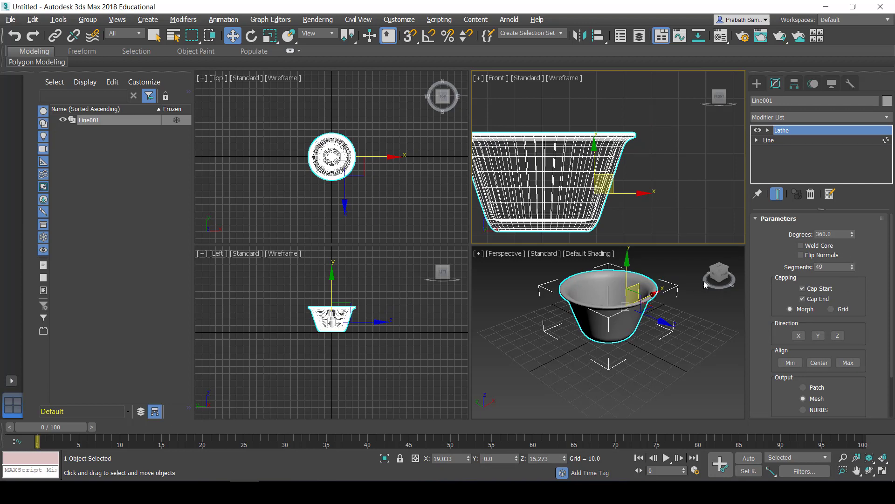
Start a new Line and place the saucer's flat base points below the cup, rising at the edge
{"action": "left_click", "coordinate": [757, 83]}
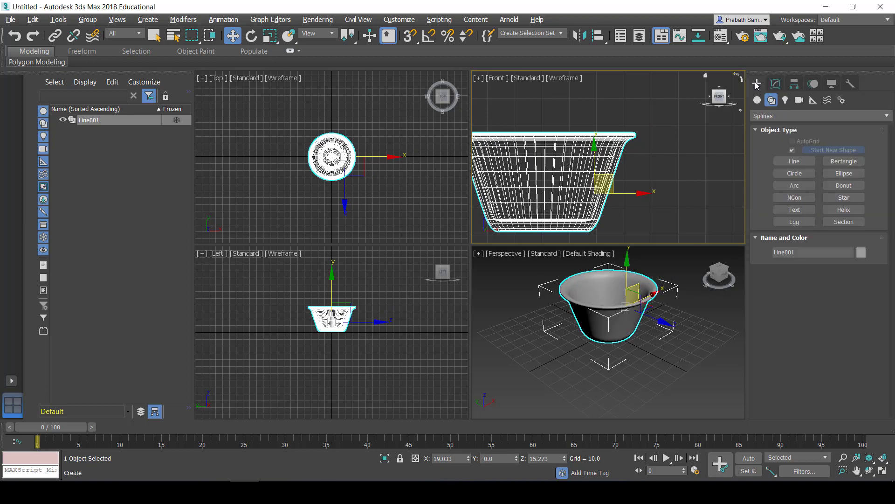
{"action": "left_click", "coordinate": [794, 161]}
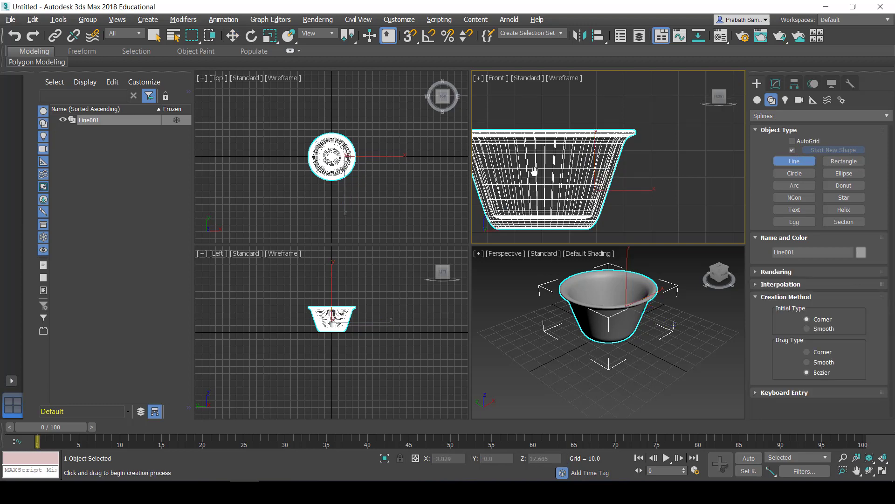
{"action": "scroll", "coordinate": [539, 182], "scroll_direction": "up", "scroll_amount": 3}
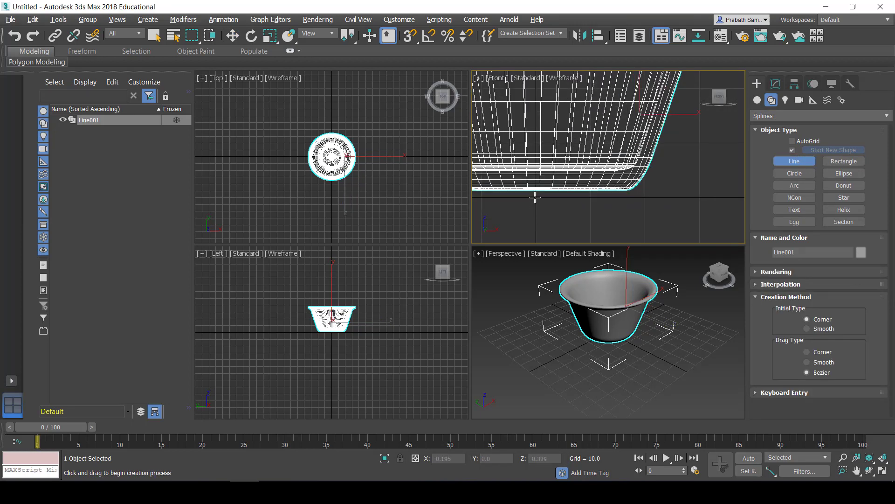
{"action": "left_click", "coordinate": [538, 194]}
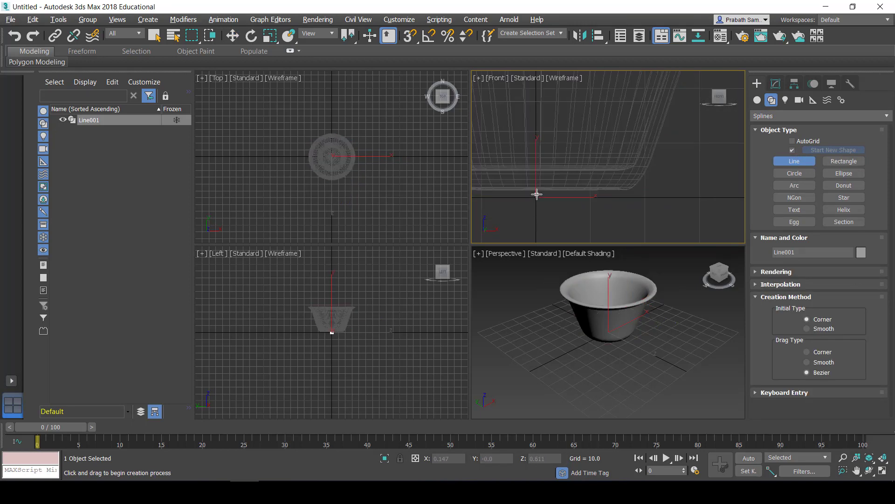
{"action": "left_click", "coordinate": [642, 193]}
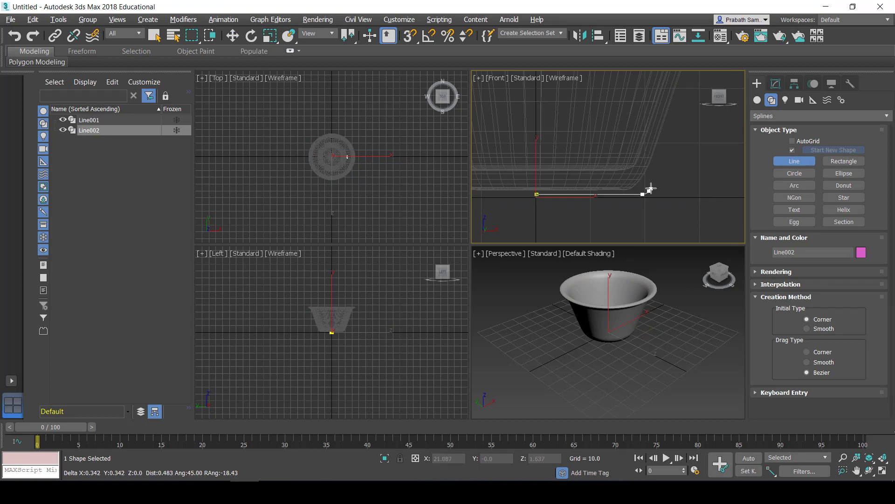
{"action": "left_click", "coordinate": [650, 191]}
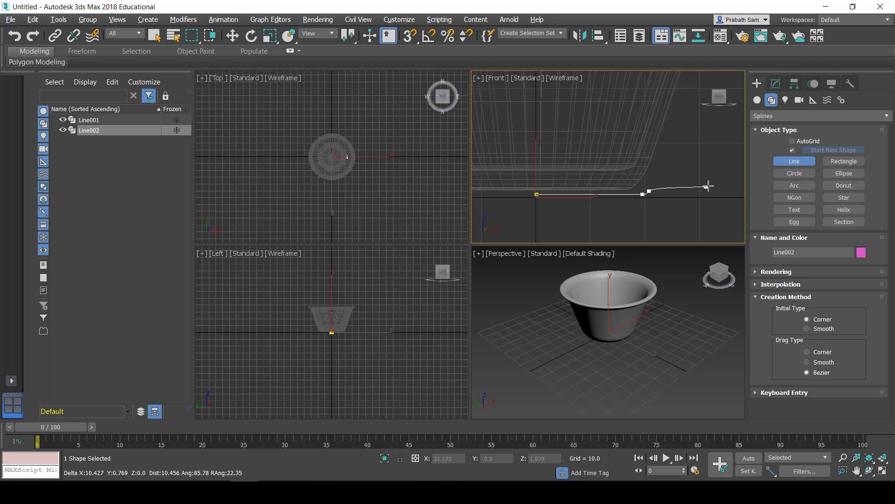
{"action": "scroll", "coordinate": [597, 185], "scroll_direction": "down", "scroll_amount": 4}
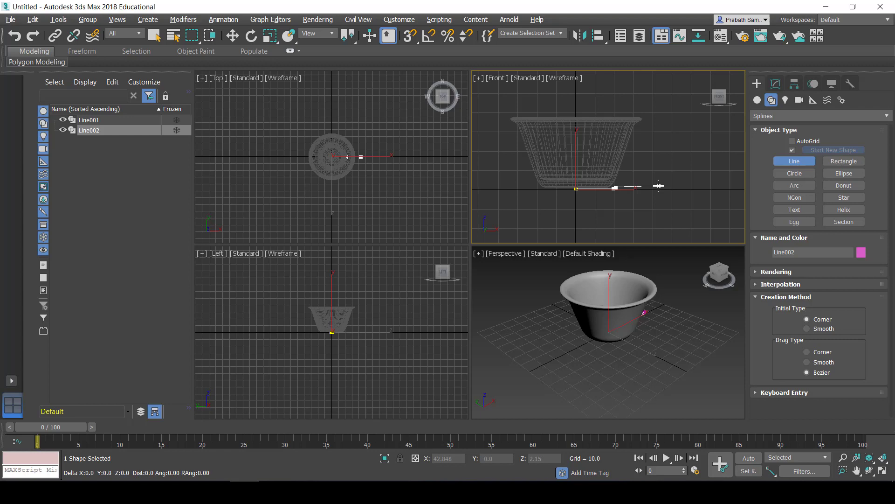
{"action": "scroll", "coordinate": [659, 186], "scroll_direction": "up", "scroll_amount": 3}
{"action": "scroll", "coordinate": [659, 186], "scroll_direction": "up", "scroll_amount": 2}
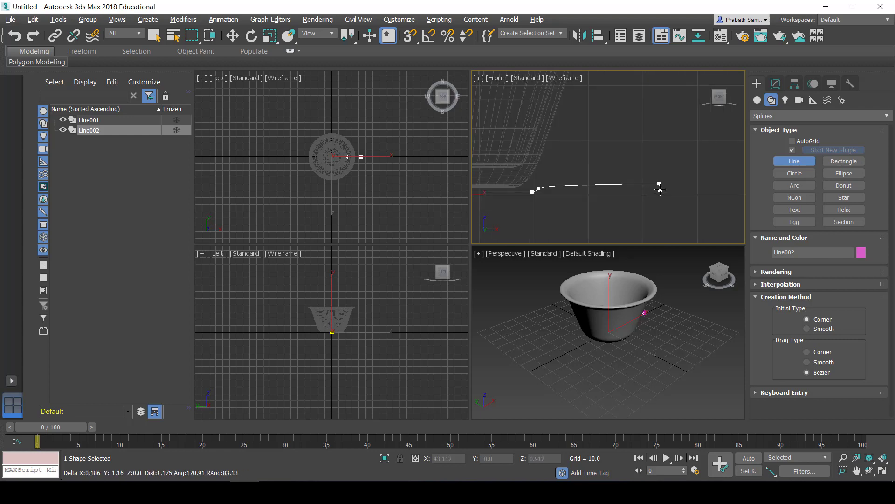
{"action": "scroll", "coordinate": [660, 189], "scroll_direction": "up", "scroll_amount": 2}
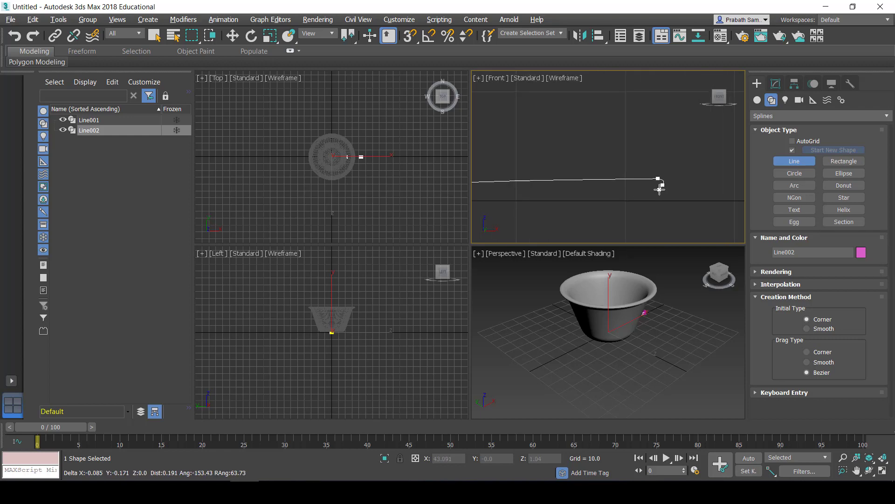
Add the saucer's outer rim and a curved point near the cup base, then finish Line002
{"action": "left_click", "coordinate": [662, 184]}
{"action": "left_click", "coordinate": [642, 189]}
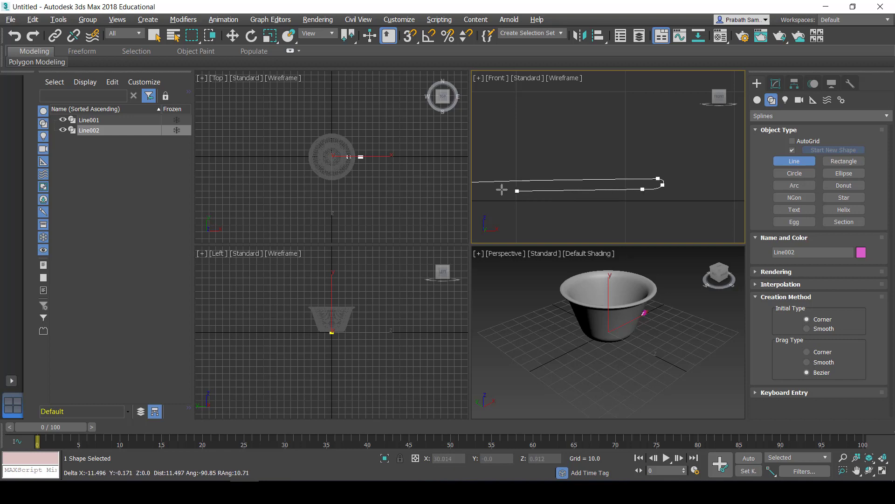
{"action": "scroll", "coordinate": [625, 147], "scroll_direction": "down", "scroll_amount": 4}
{"action": "scroll", "coordinate": [550, 167], "scroll_direction": "up", "scroll_amount": 1}
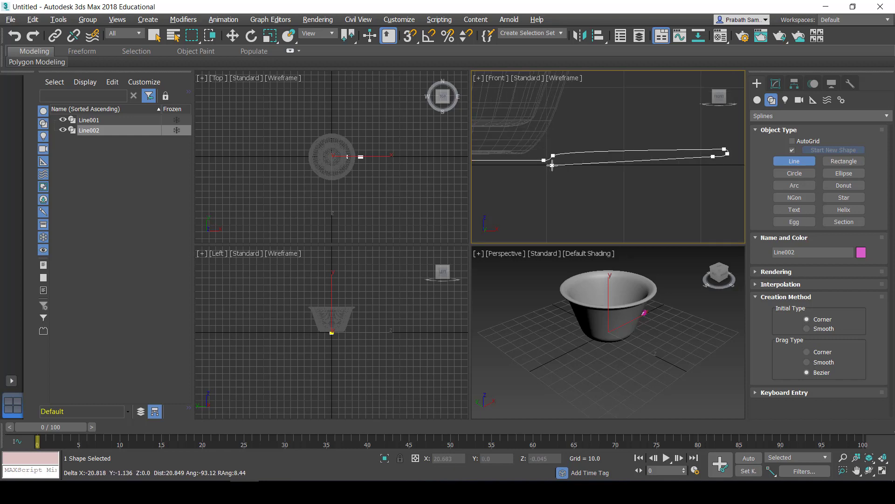
{"action": "scroll", "coordinate": [552, 167], "scroll_direction": "up", "scroll_amount": 1}
{"action": "scroll", "coordinate": [554, 164], "scroll_direction": "up", "scroll_amount": 1}
{"action": "left_click_drag", "start_coordinate": [559, 161], "coordinate": [554, 168]}
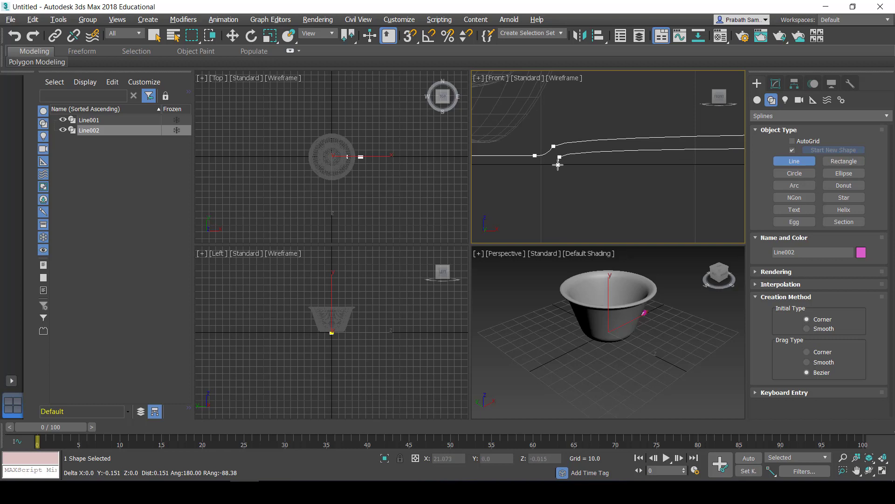
{"action": "left_click", "coordinate": [555, 167]}
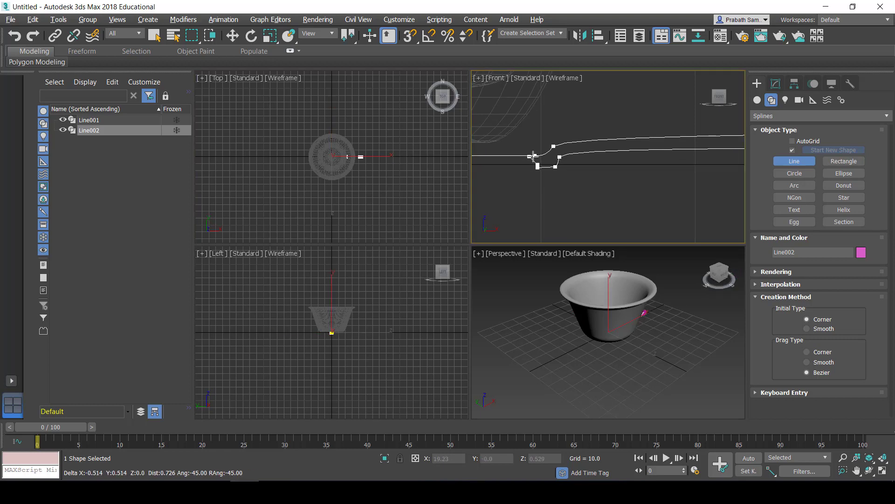
{"action": "scroll", "coordinate": [582, 152], "scroll_direction": "down", "scroll_amount": 2}
{"action": "scroll", "coordinate": [583, 153], "scroll_direction": "up", "scroll_amount": 2}
{"action": "scroll", "coordinate": [578, 150], "scroll_direction": "up", "scroll_amount": 2}
{"action": "scroll", "coordinate": [537, 143], "scroll_direction": "up", "scroll_amount": 2}
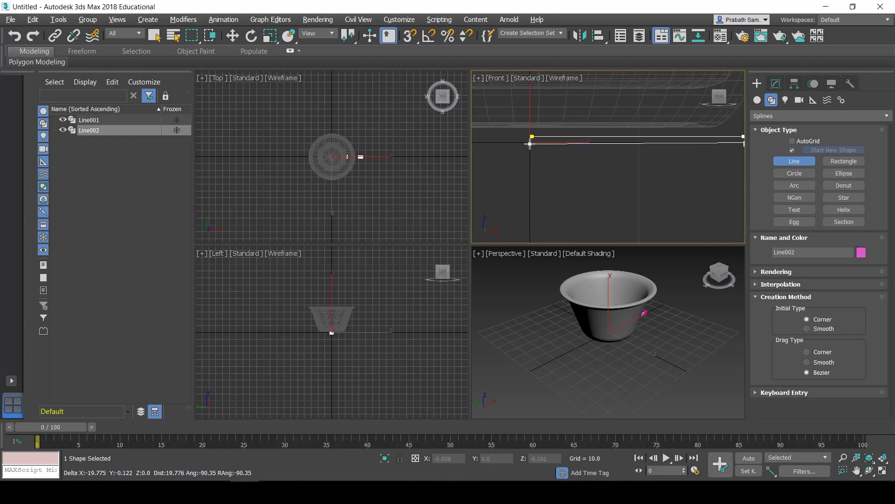
{"action": "right_click", "coordinate": [544, 150]}
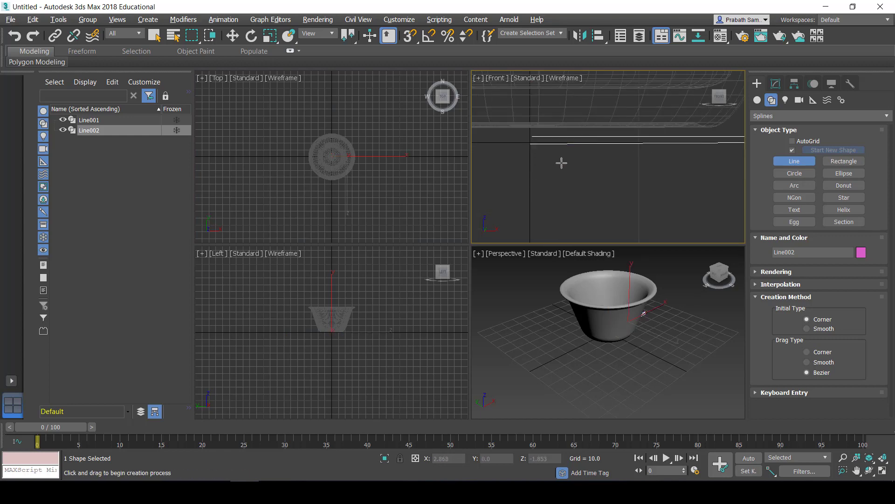
Lathe Line002 with Align set to Min and slide the resulting saucer under the cup
{"action": "left_click", "coordinate": [777, 84]}
{"action": "left_click", "coordinate": [800, 119]}
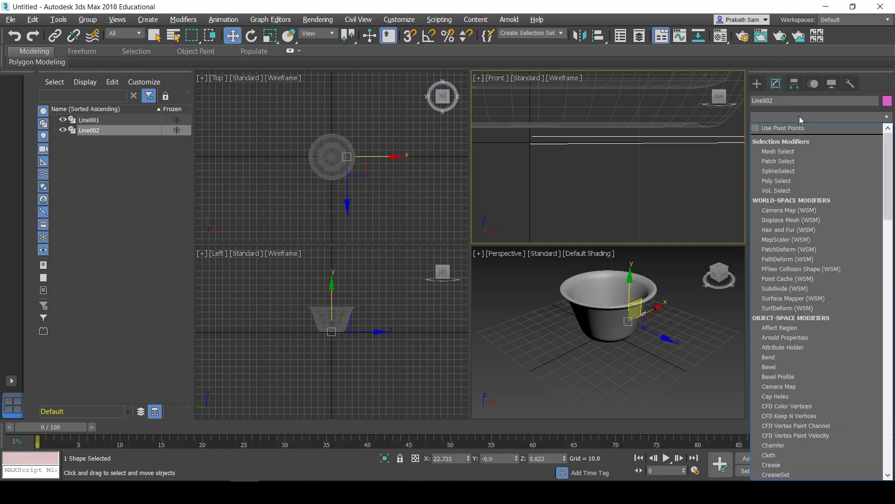
{"action": "key", "text": "l"}
{"action": "key", "text": "Return"}
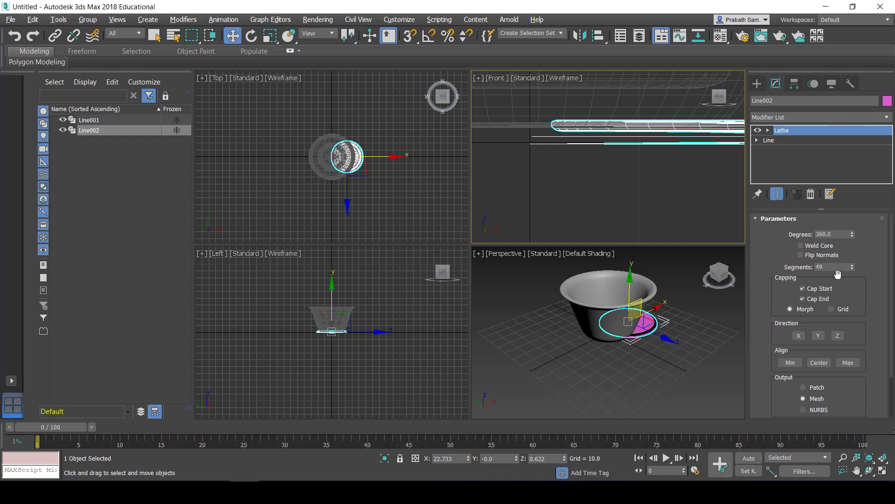
{"action": "left_click", "coordinate": [790, 364]}
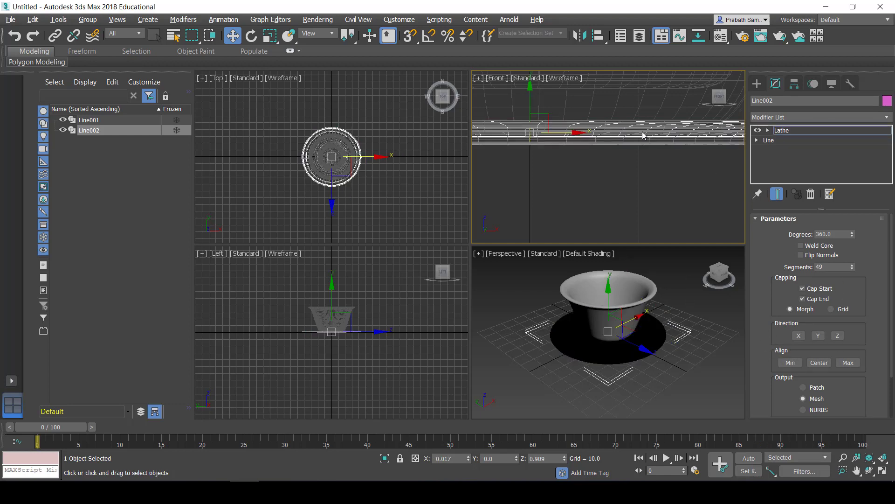
{"action": "scroll", "coordinate": [643, 135], "scroll_direction": "down", "scroll_amount": 5}
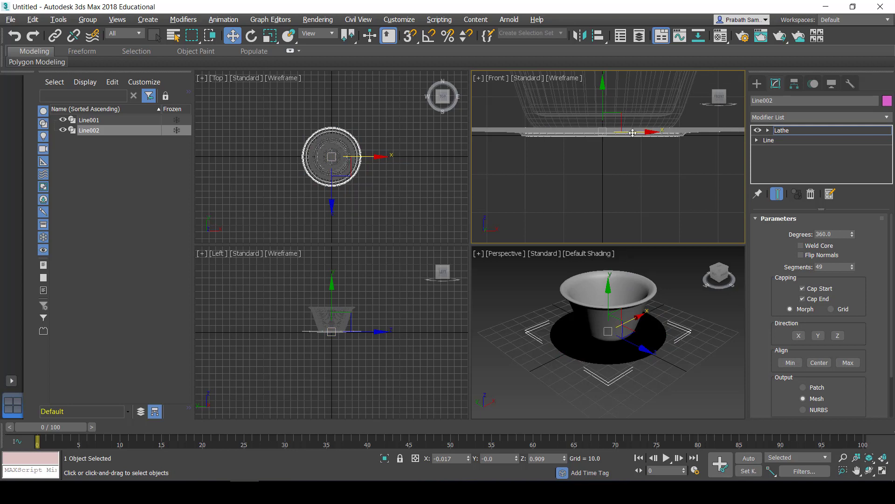
{"action": "left_click_drag", "start_coordinate": [632, 132], "coordinate": [635, 133]}
{"action": "left_click_drag", "start_coordinate": [635, 133], "coordinate": [633, 136]}
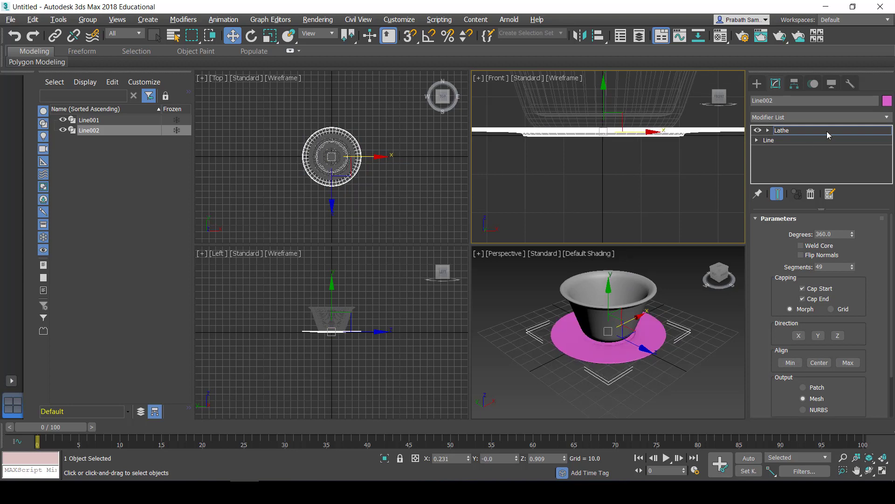
{"action": "left_click", "coordinate": [789, 142]}
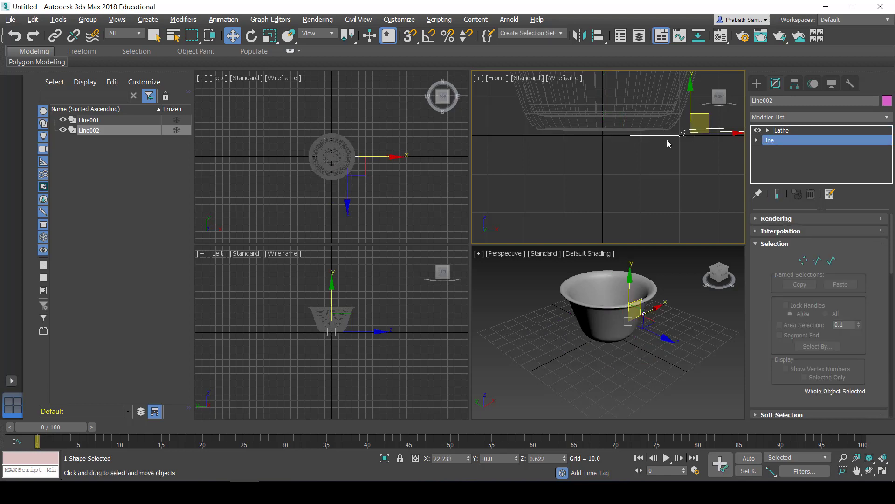
Lower all saucer profile vertices slightly, then slide the lathed saucer to centre it under the cup
{"action": "scroll", "coordinate": [625, 142], "scroll_direction": "down", "scroll_amount": 3}
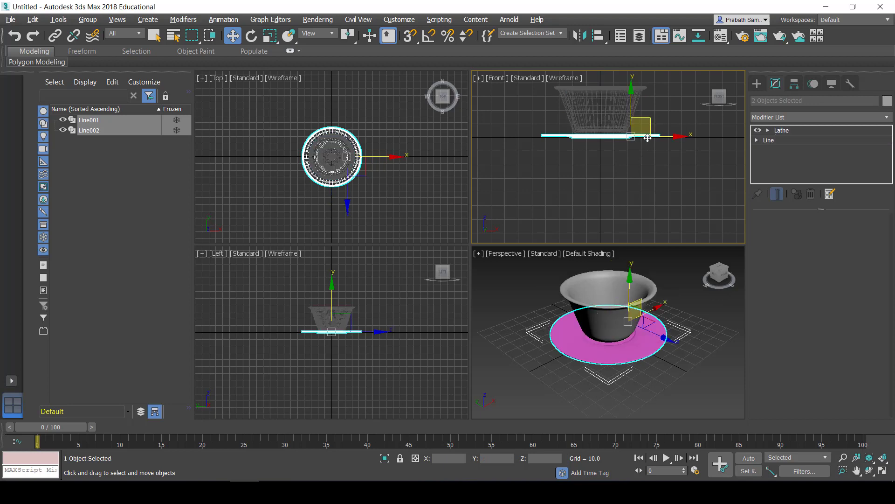
{"action": "left_click", "coordinate": [780, 130]}
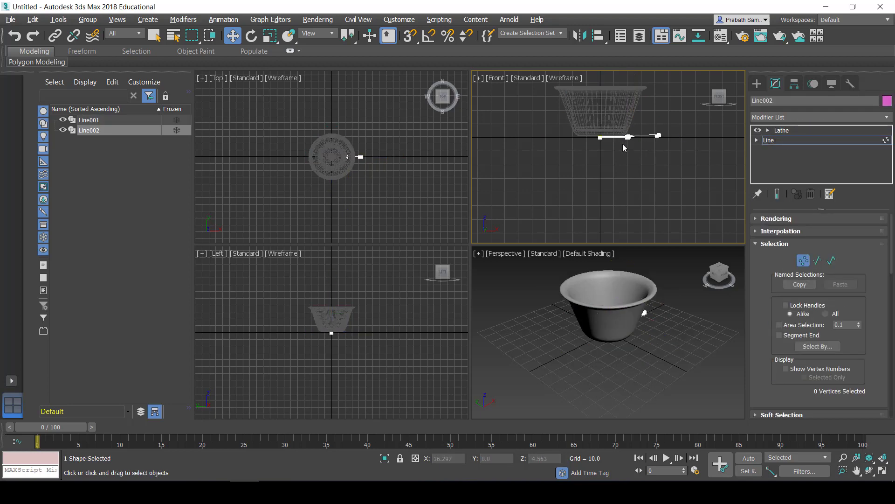
{"action": "key", "text": "ctrl+a"}
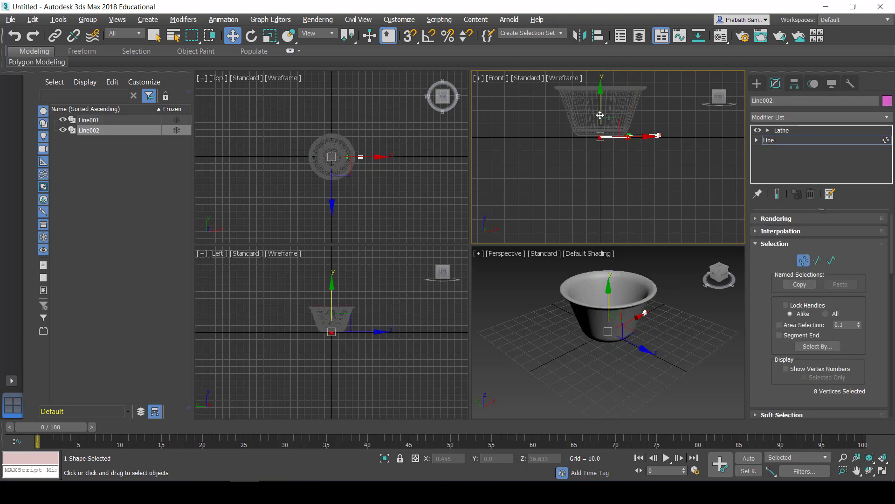
{"action": "left_click_drag", "start_coordinate": [600, 115], "coordinate": [600, 116]}
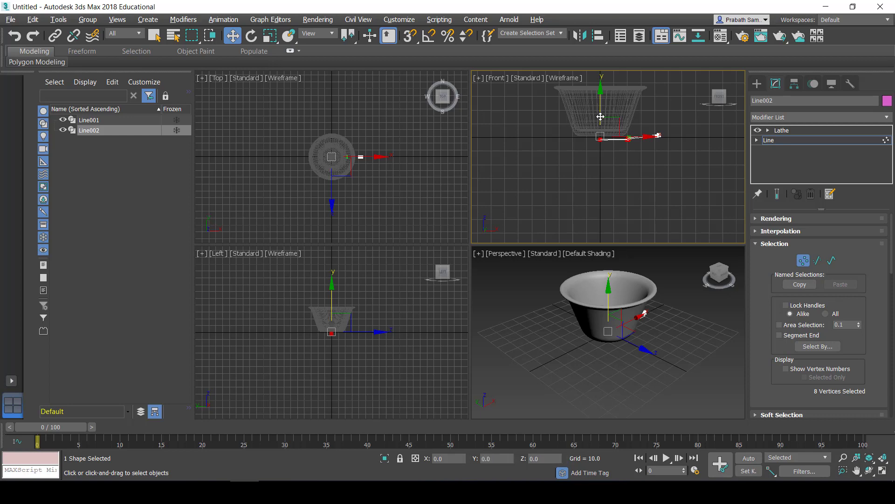
{"action": "left_click", "coordinate": [777, 131]}
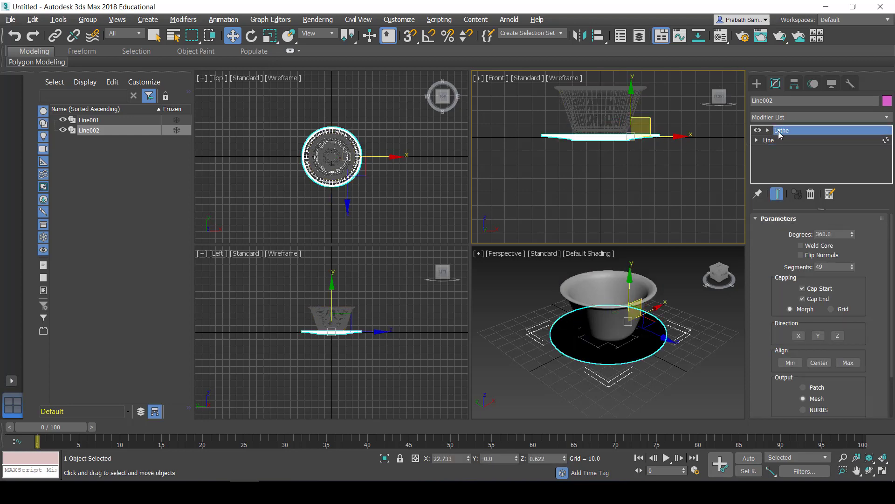
{"action": "left_click", "coordinate": [779, 130]}
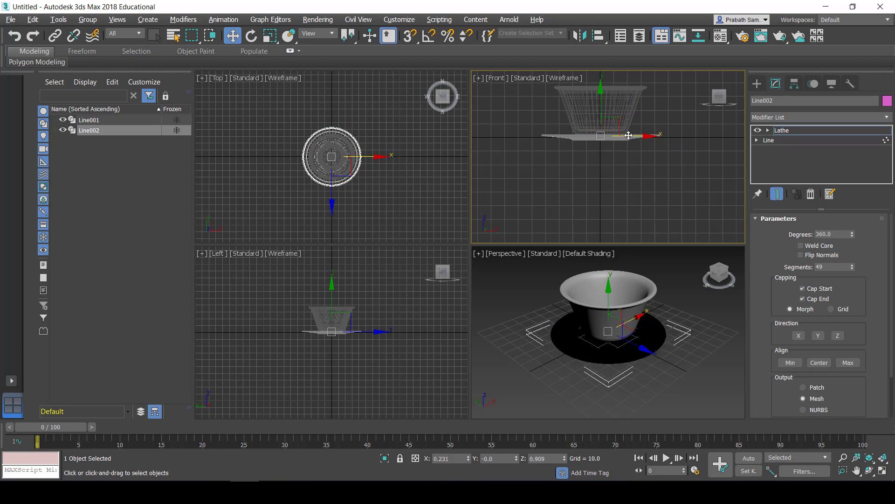
{"action": "left_click_drag", "start_coordinate": [629, 136], "coordinate": [628, 135]}
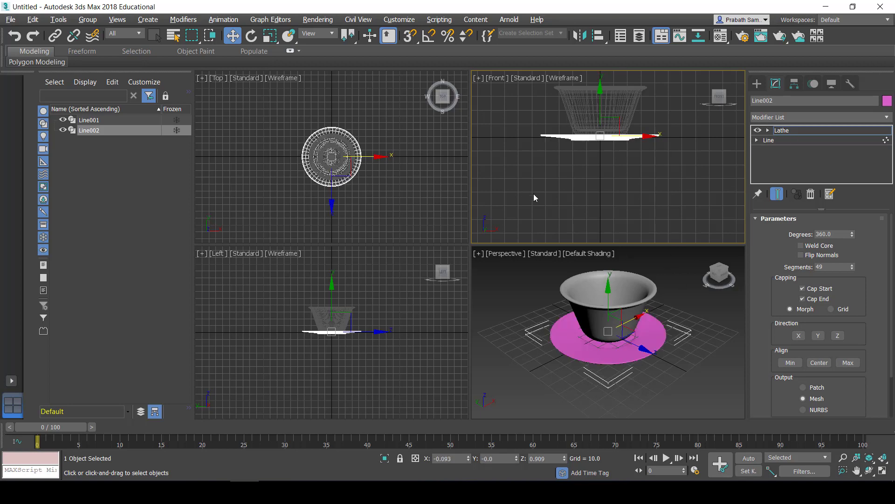
Draw Line003 as a curved handle from the cup's upper right side down to its lower side
{"action": "left_click", "coordinate": [756, 89]}
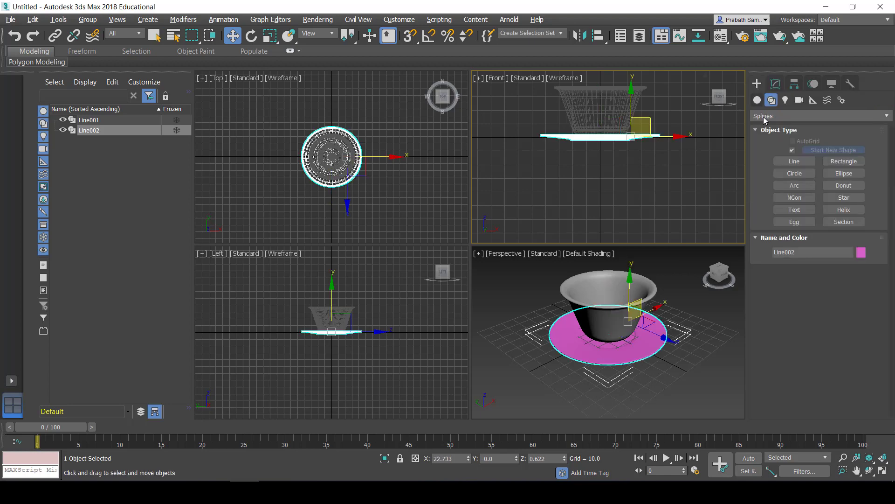
{"action": "left_click", "coordinate": [794, 161]}
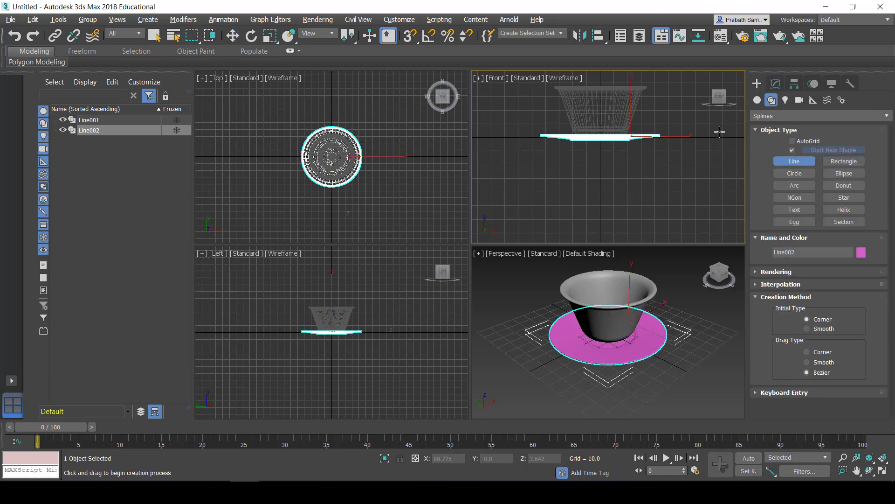
{"action": "scroll", "coordinate": [646, 124], "scroll_direction": "up", "scroll_amount": 3}
{"action": "middle_click_drag", "start_coordinate": [584, 88], "coordinate": [583, 148]}
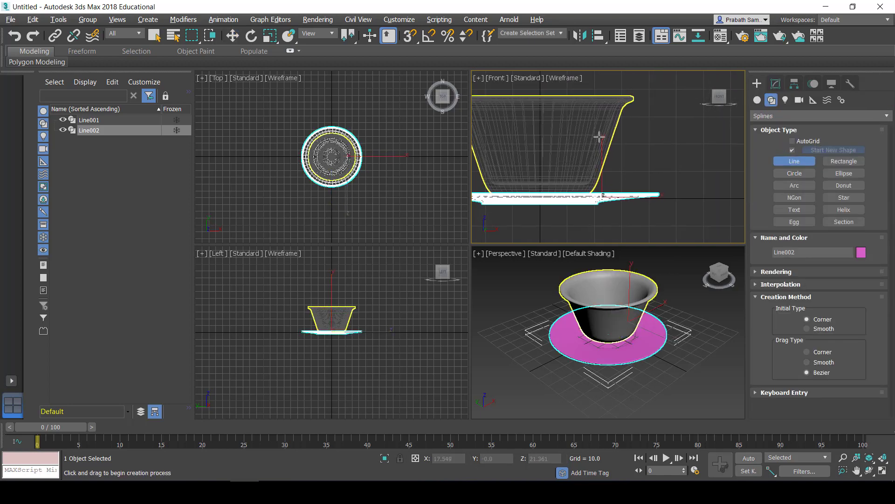
{"action": "left_click", "coordinate": [616, 125]}
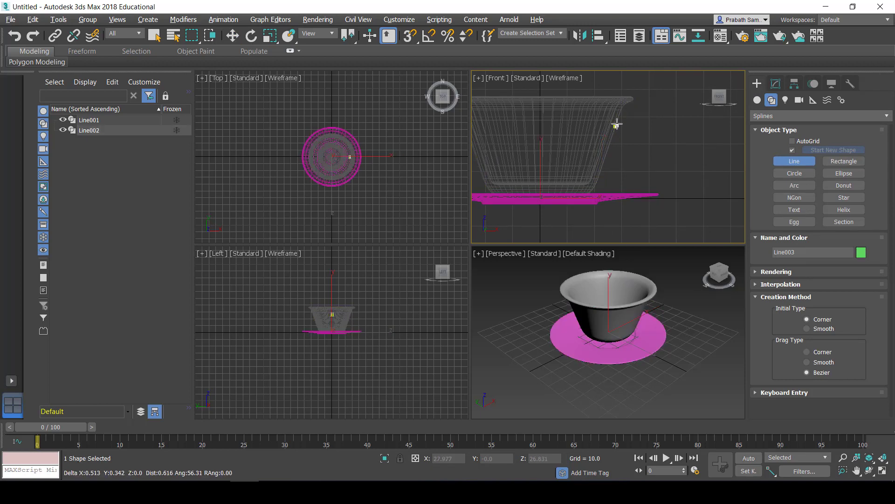
{"action": "left_click_drag", "start_coordinate": [647, 112], "coordinate": [655, 112]}
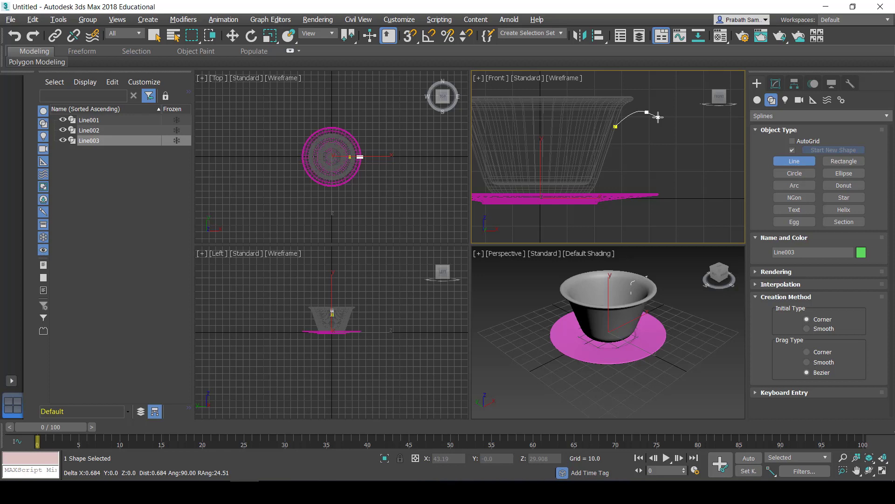
{"action": "left_click_drag", "start_coordinate": [649, 154], "coordinate": [629, 167]}
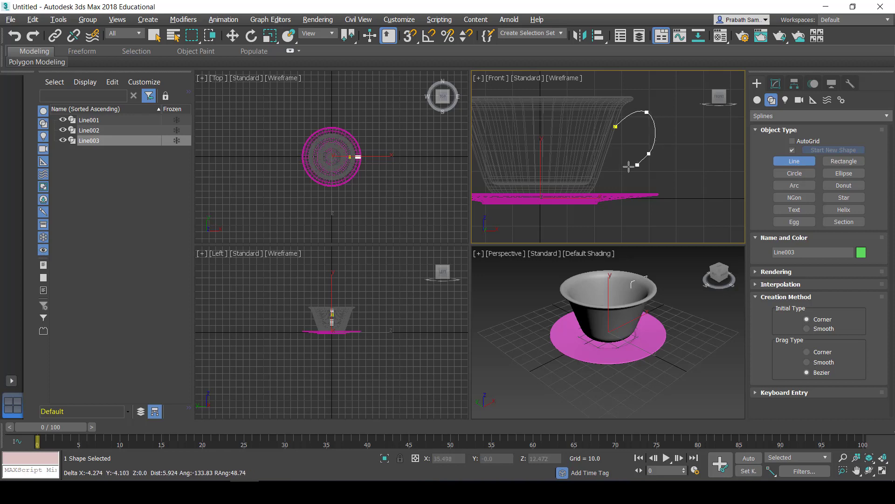
{"action": "left_click", "coordinate": [622, 166]}
{"action": "left_click", "coordinate": [607, 183]}
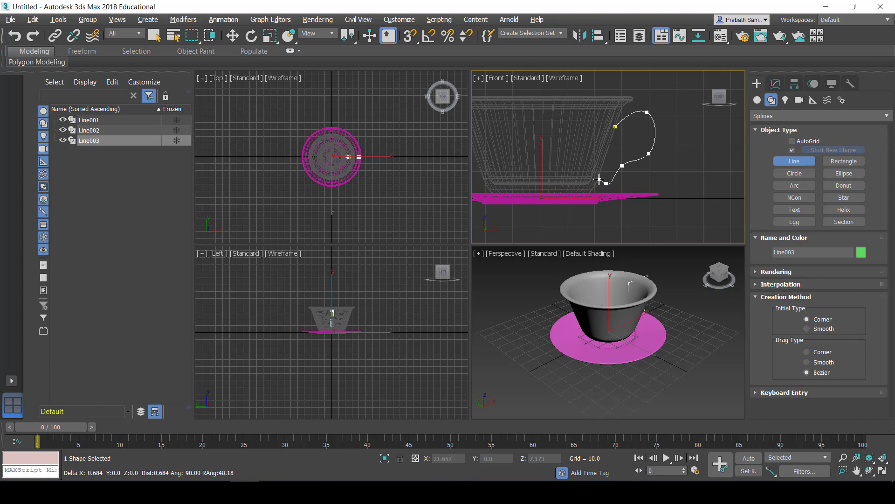
{"action": "left_click", "coordinate": [598, 172]}
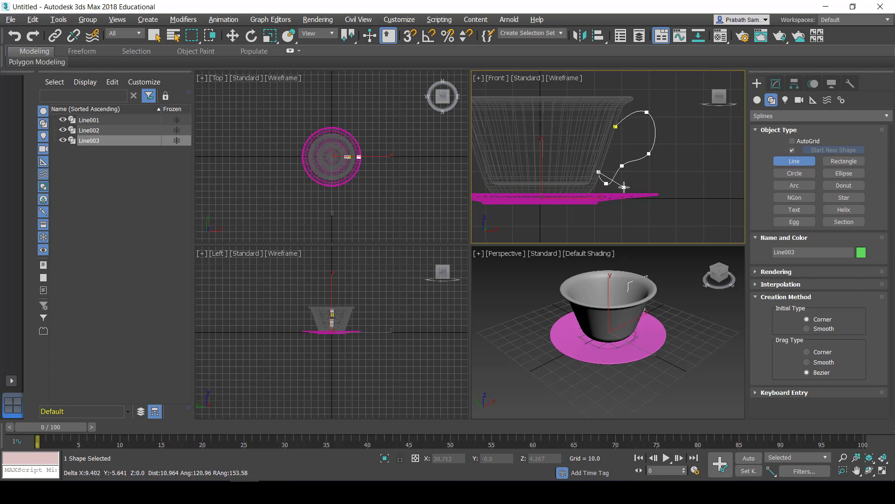
{"action": "right_click", "coordinate": [623, 186]}
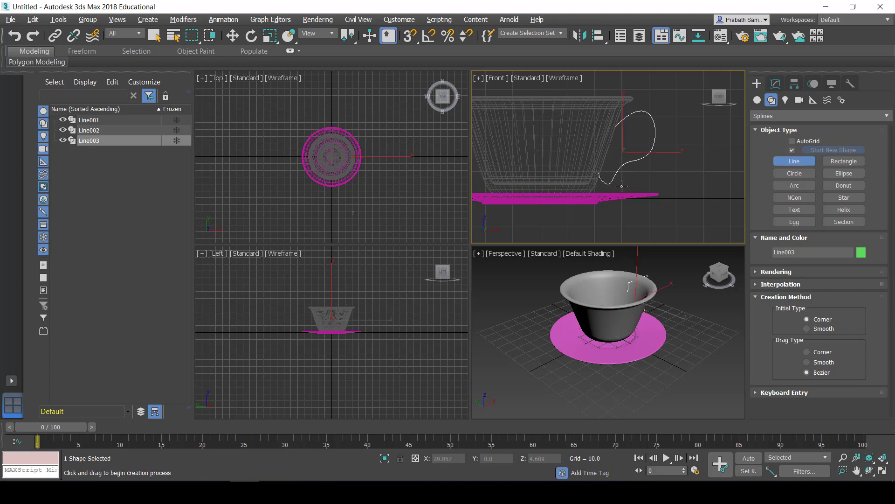
Enable the handle spline in renderer and viewport with mapping coordinates and a slightly thicker tube
{"action": "left_click", "coordinate": [775, 84]}
{"action": "left_click", "coordinate": [775, 218]}
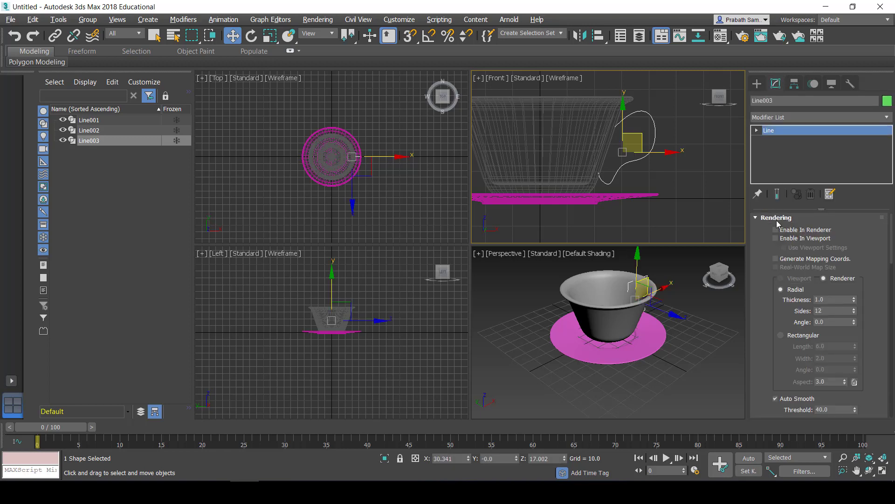
{"action": "left_click", "coordinate": [776, 238]}
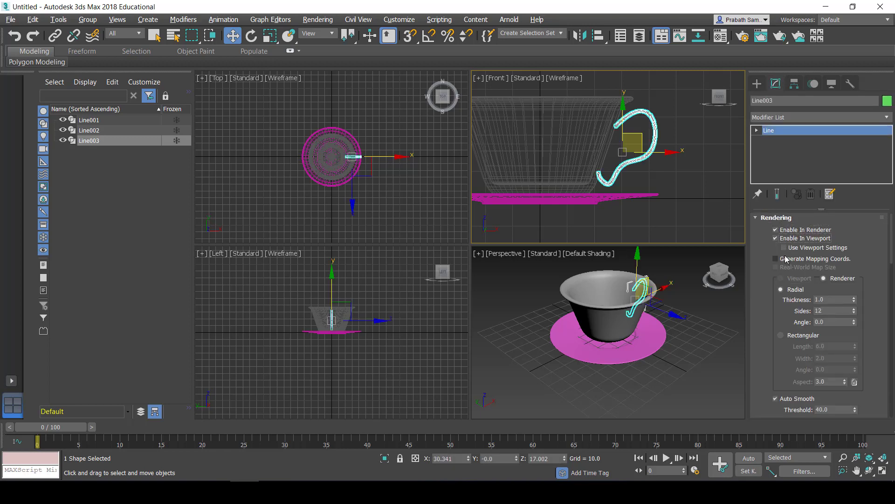
{"action": "left_click", "coordinate": [784, 247]}
{"action": "left_click", "coordinate": [776, 258]}
{"action": "left_click", "coordinate": [780, 278]}
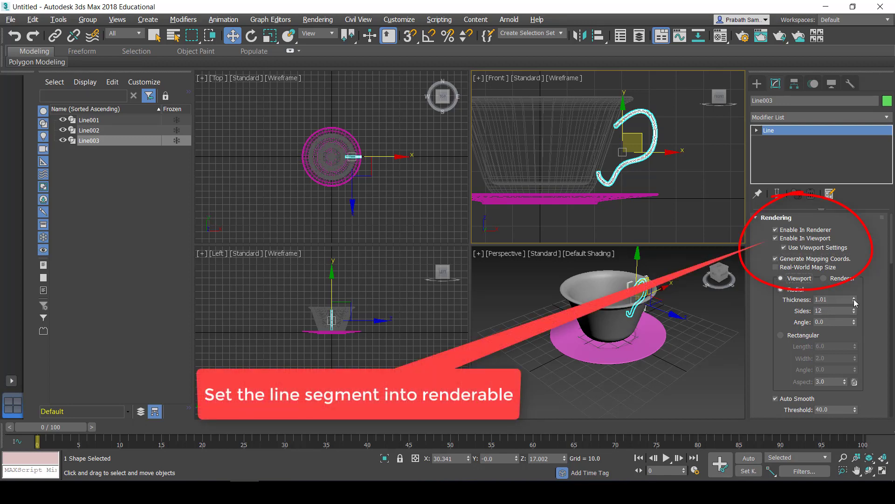
{"action": "left_click_drag", "start_coordinate": [856, 302], "coordinate": [856, 292]}
Nudge the handle toward the cup and increase its tube thickness to about 2.73
{"action": "scroll", "coordinate": [642, 317], "scroll_direction": "down", "scroll_amount": 2}
{"action": "scroll", "coordinate": [642, 317], "scroll_direction": "down", "scroll_amount": 2}
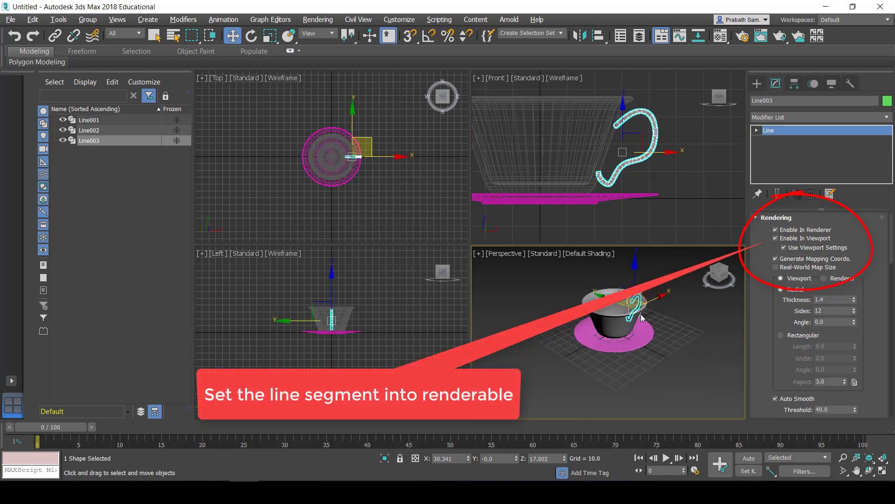
{"action": "scroll", "coordinate": [631, 302], "scroll_direction": "up", "scroll_amount": 5}
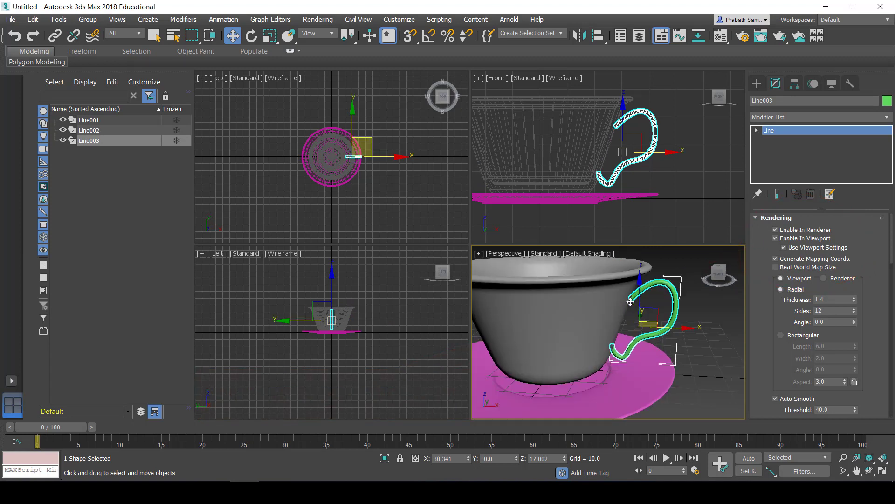
{"action": "left_click", "coordinate": [695, 315]}
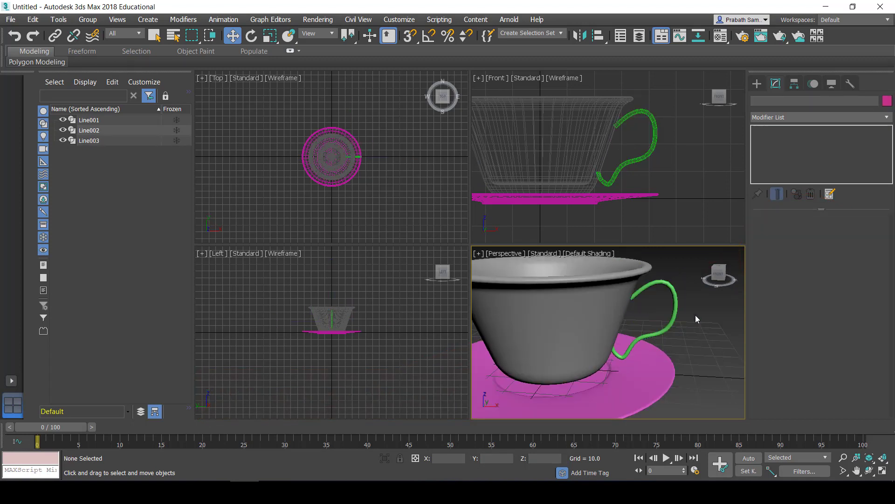
{"action": "left_click", "coordinate": [672, 313]}
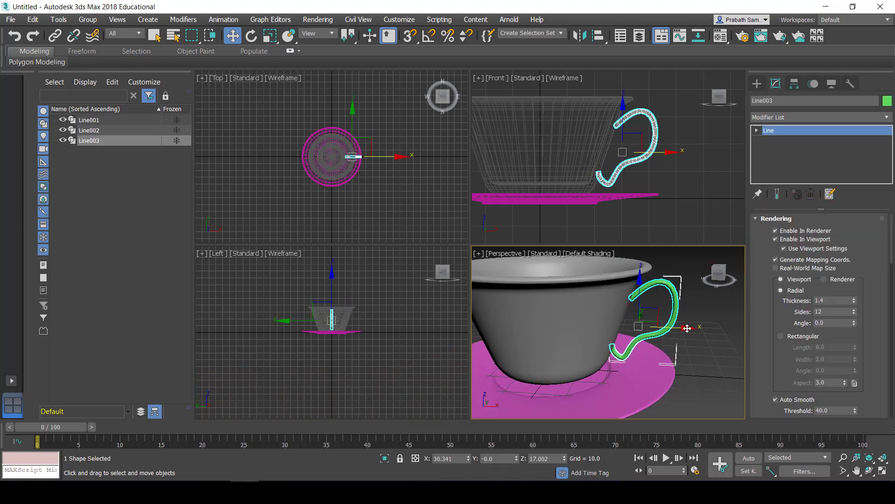
{"action": "left_click_drag", "start_coordinate": [687, 329], "coordinate": [685, 329]}
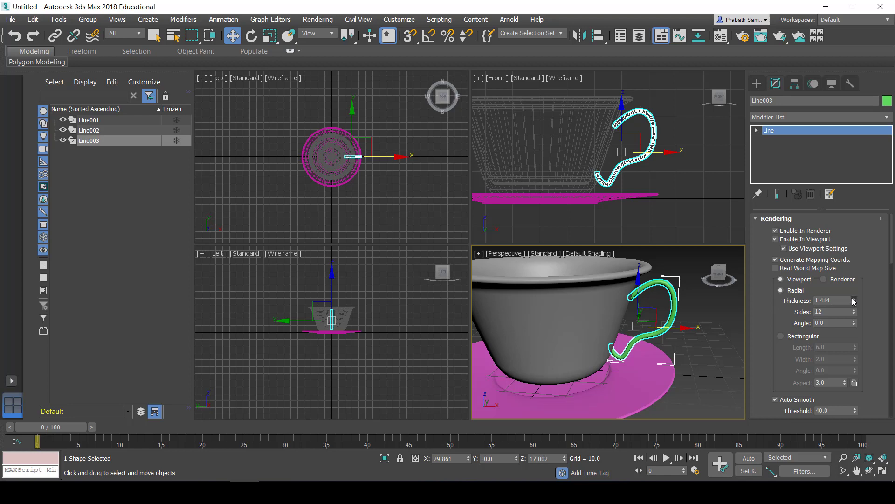
{"action": "left_click_drag", "start_coordinate": [855, 302], "coordinate": [865, 255]}
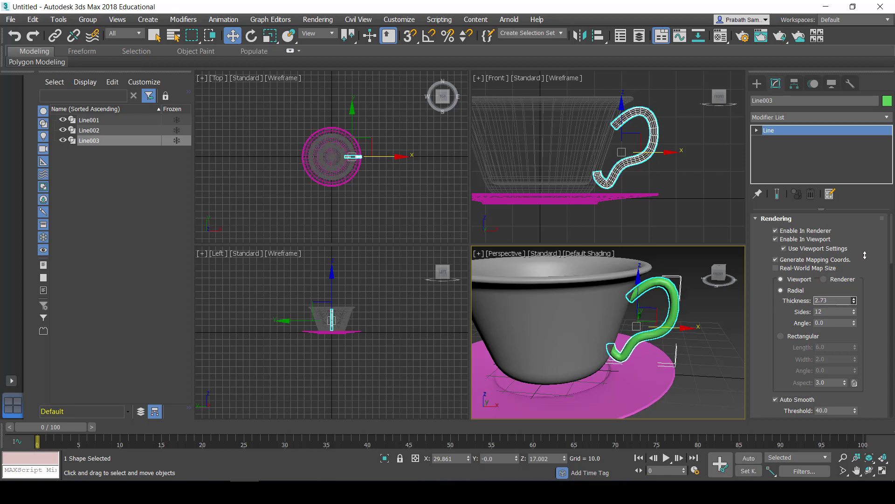
Bend the handle's top end vertex into the cup and set the tube thickness to 4.0
{"action": "key", "text": "1"}
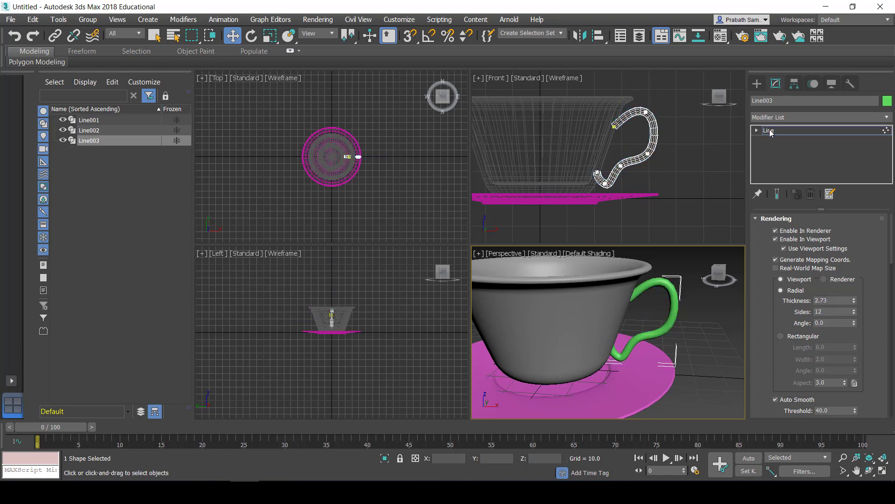
{"action": "scroll", "coordinate": [614, 135], "scroll_direction": "up", "scroll_amount": 3}
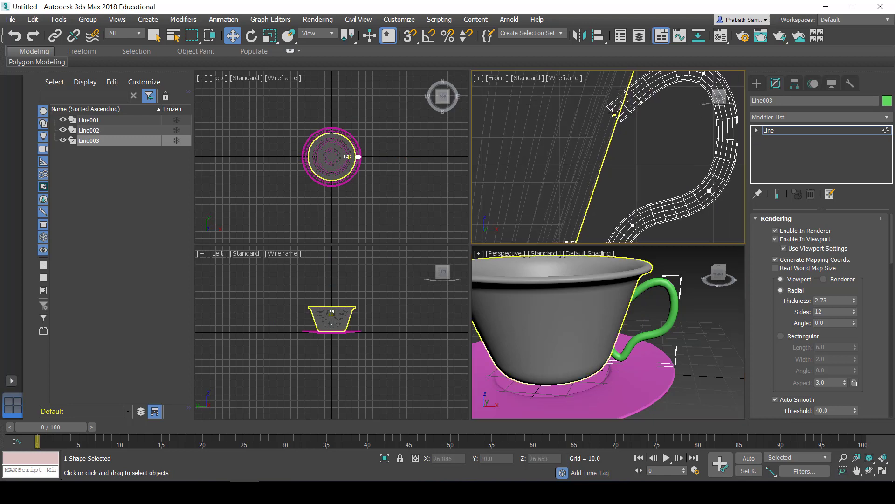
{"action": "left_click", "coordinate": [614, 114]}
{"action": "middle_click_drag", "start_coordinate": [593, 135], "coordinate": [601, 167]}
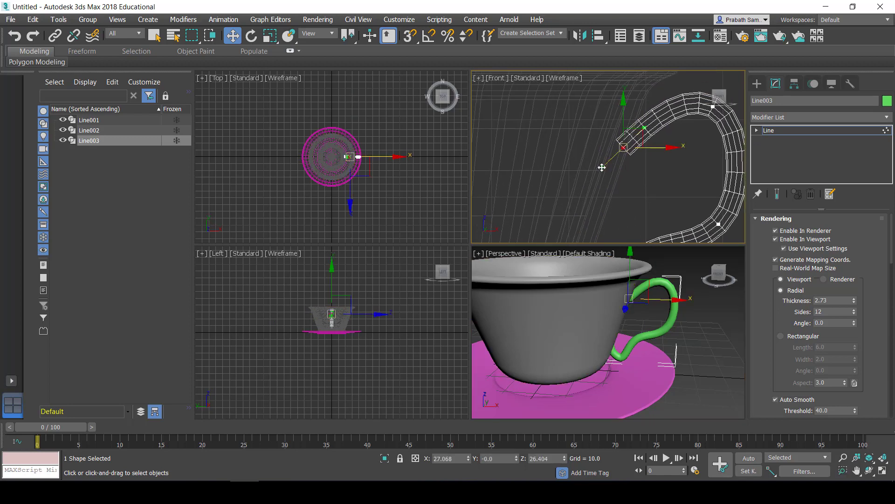
{"action": "left_click_drag", "start_coordinate": [602, 167], "coordinate": [600, 167]}
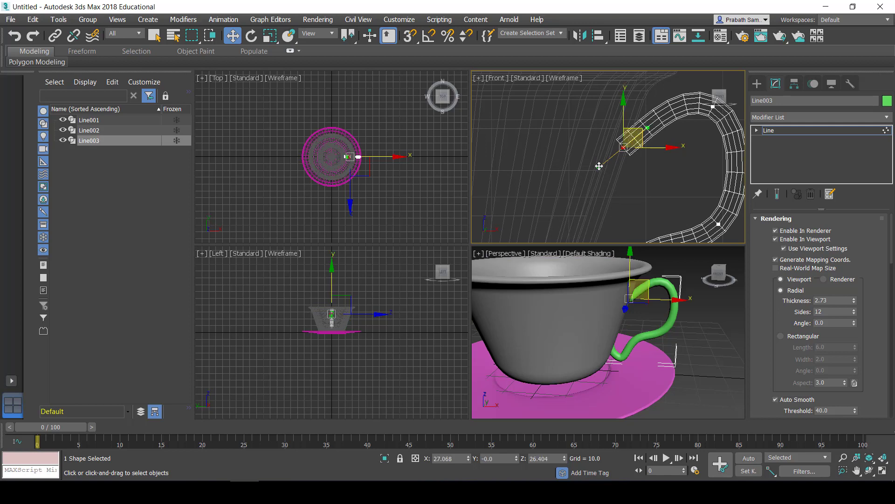
{"action": "left_click_drag", "start_coordinate": [599, 166], "coordinate": [594, 148]}
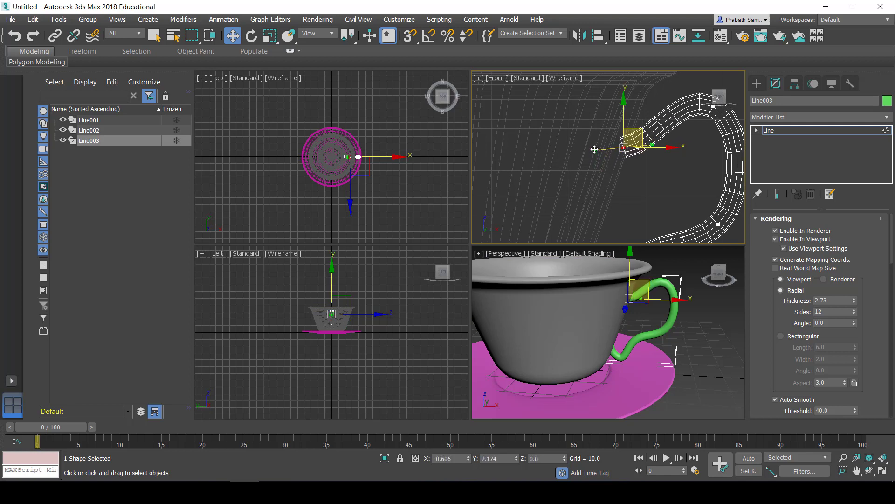
{"action": "left_click_drag", "start_coordinate": [636, 129], "coordinate": [631, 129]}
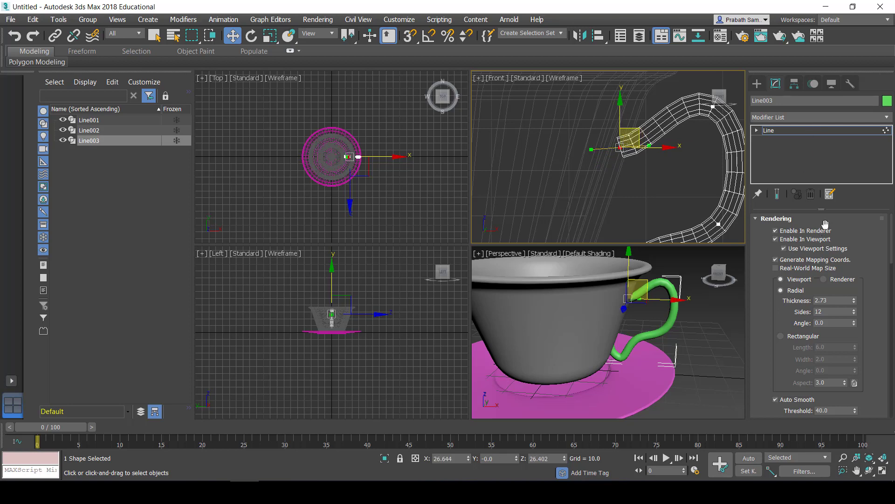
{"action": "double_click", "coordinate": [833, 301]}
{"action": "type", "text": "4"}
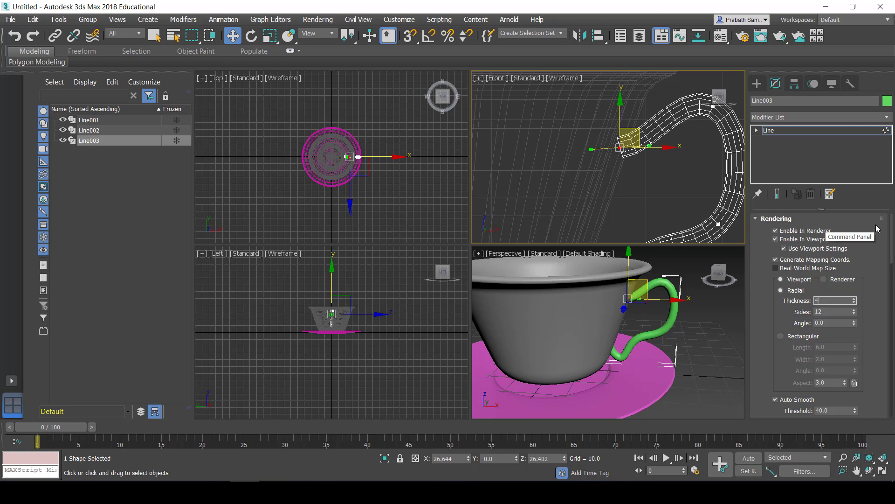
{"action": "key", "text": "Tab"}
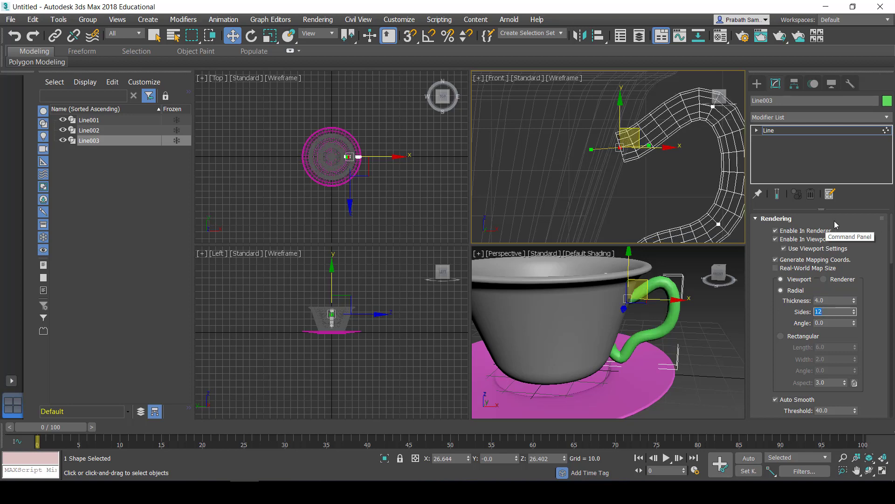
Reshape the handle's lower curve by moving and rotating its lower vertices' Bezier tangents
{"action": "middle_click_drag", "start_coordinate": [666, 198], "coordinate": [555, 217]}
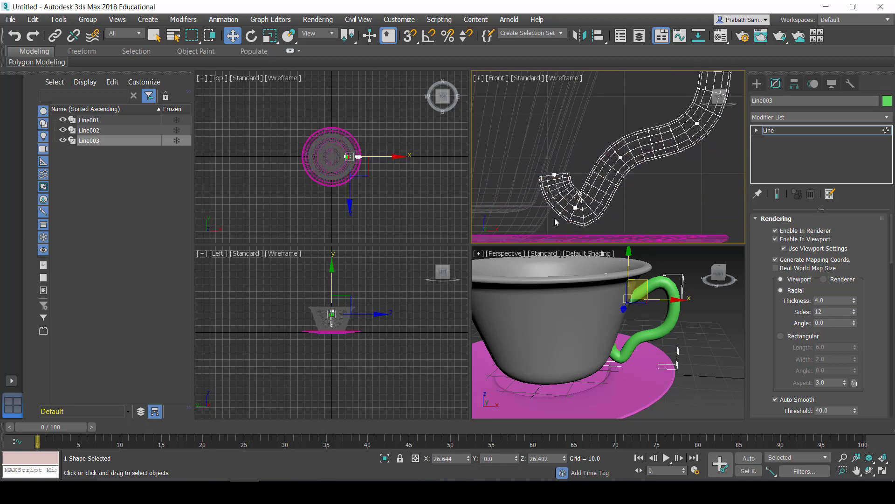
{"action": "left_click", "coordinate": [576, 208]}
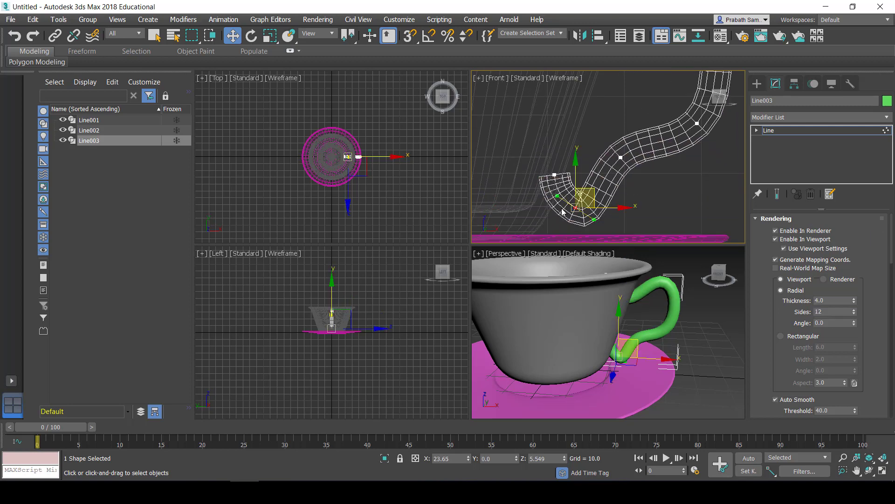
{"action": "left_click_drag", "start_coordinate": [557, 197], "coordinate": [554, 205]}
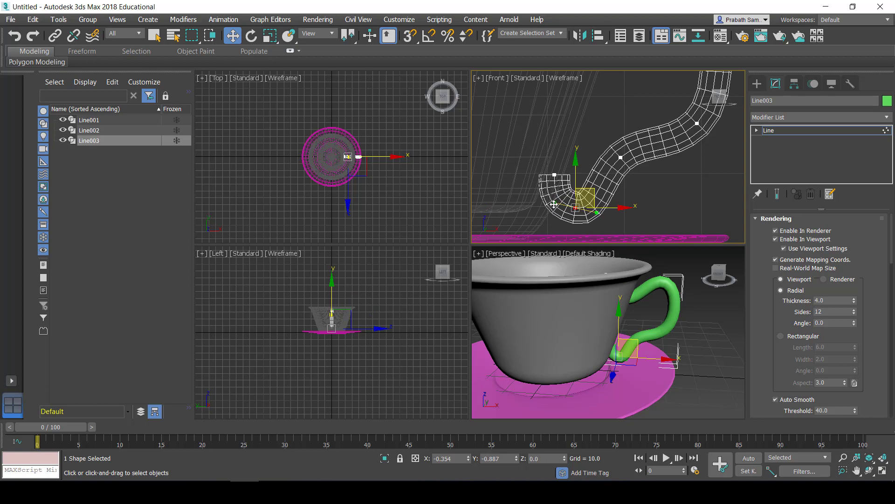
{"action": "left_click", "coordinate": [554, 175]}
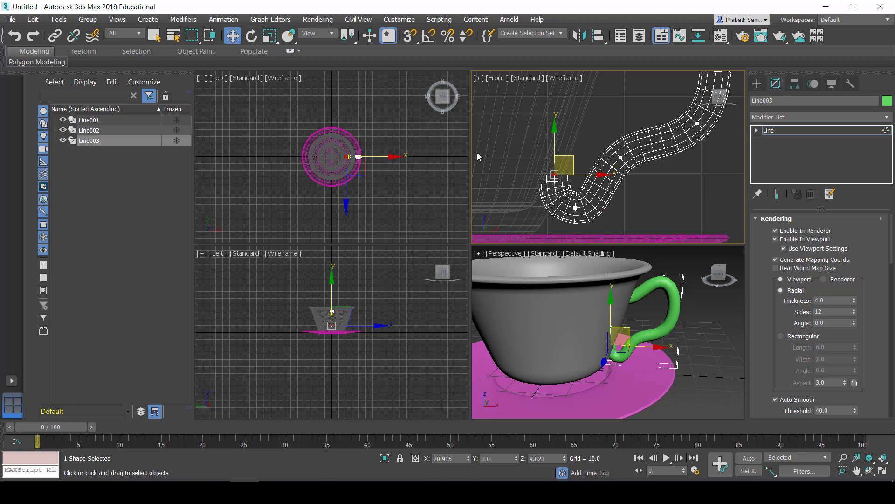
{"action": "left_click", "coordinate": [252, 36]}
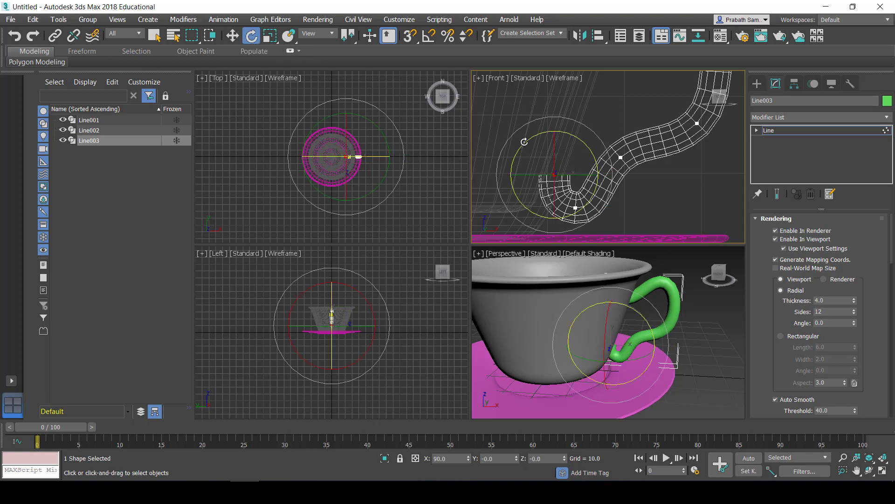
{"action": "left_click_drag", "start_coordinate": [524, 141], "coordinate": [517, 176]}
Slide the handle's bottom end left onto the cup wall in Front view, then leave Vertex level
{"action": "left_click", "coordinate": [233, 38]}
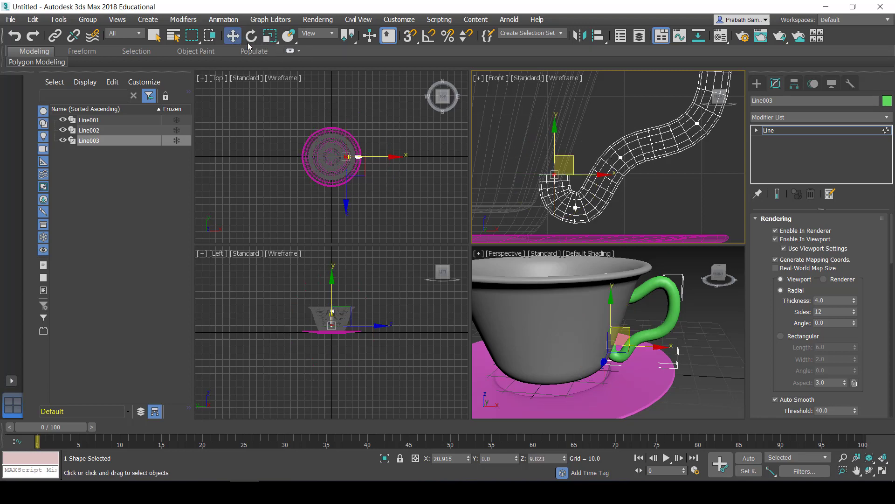
{"action": "right_click", "coordinate": [318, 85]}
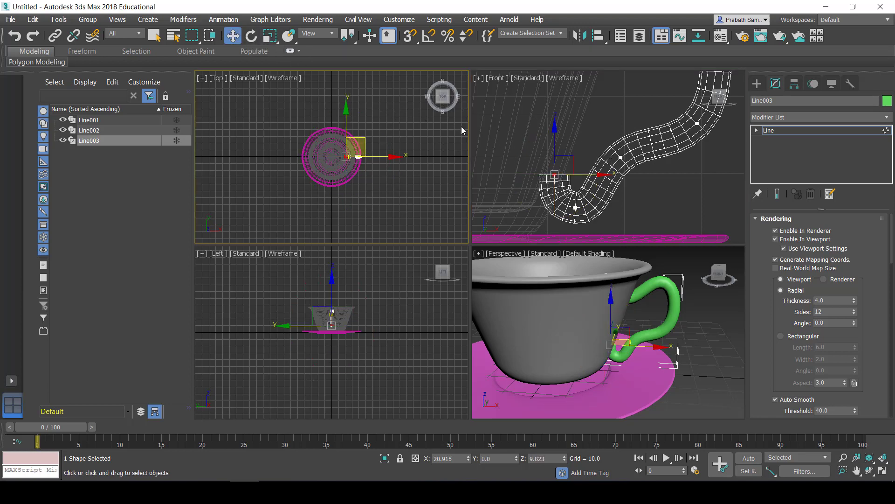
{"action": "left_click", "coordinate": [549, 147]}
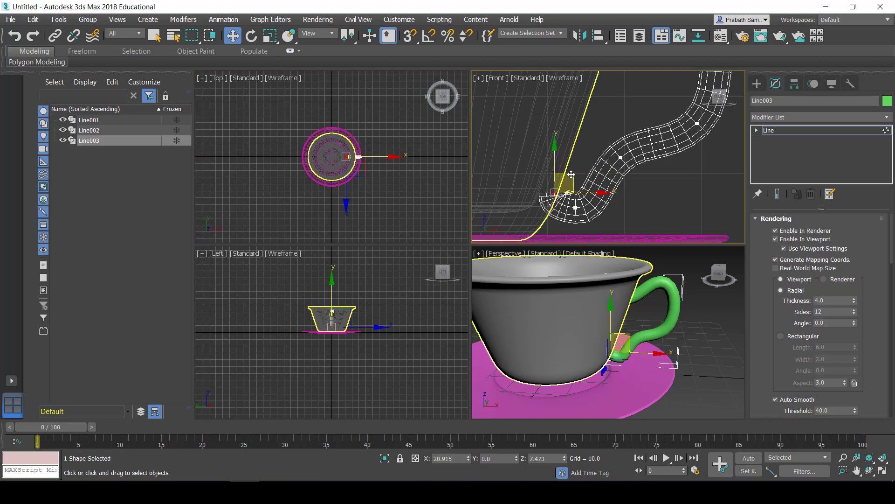
{"action": "mouse_move", "coordinate": [571, 174]}
{"action": "left_mouse_down"}
{"action": "mouse_move", "coordinate": [560, 170]}
{"action": "mouse_move", "coordinate": [562, 178]}
{"action": "left_mouse_up"}
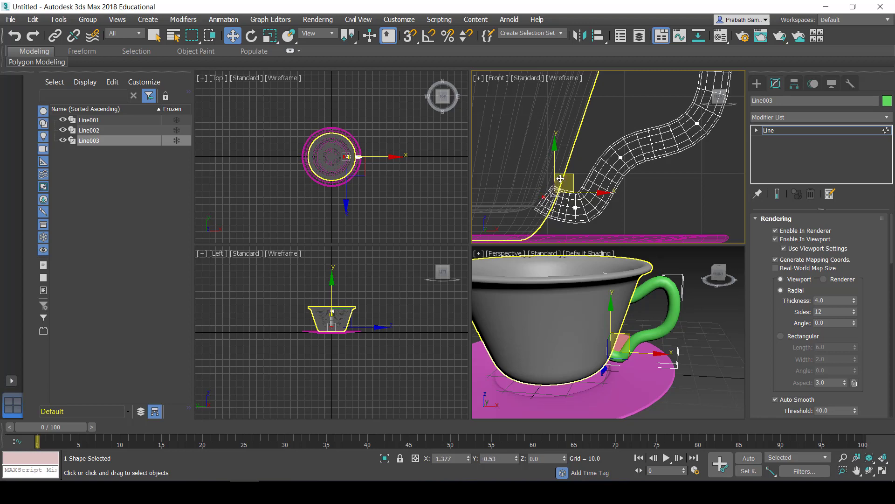
{"action": "left_click", "coordinate": [784, 127]}
{"action": "middle_click_drag", "start_coordinate": [715, 142], "coordinate": [652, 148]}
{"action": "scroll", "coordinate": [649, 159], "scroll_direction": "down", "scroll_amount": 3}
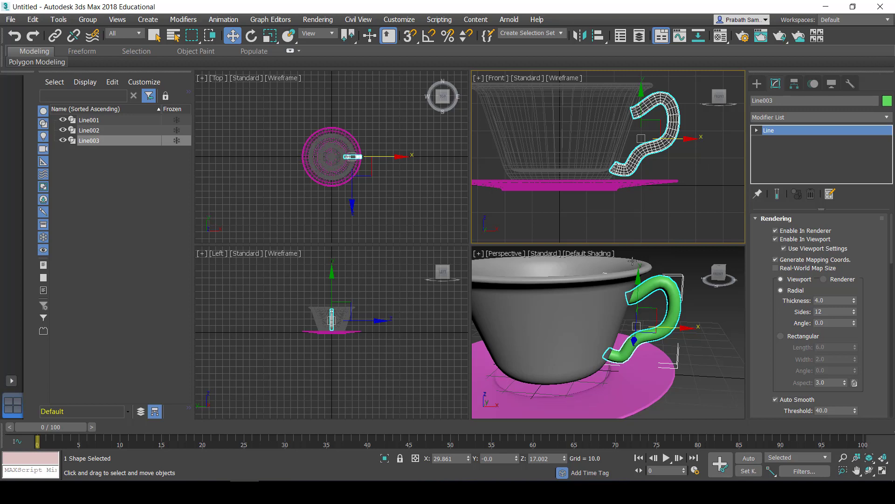
{"action": "right_click", "coordinate": [657, 258]}
Give the cup, saucer and handle lines an olive-yellow object colour
{"action": "key", "text": "ctrl+a"}
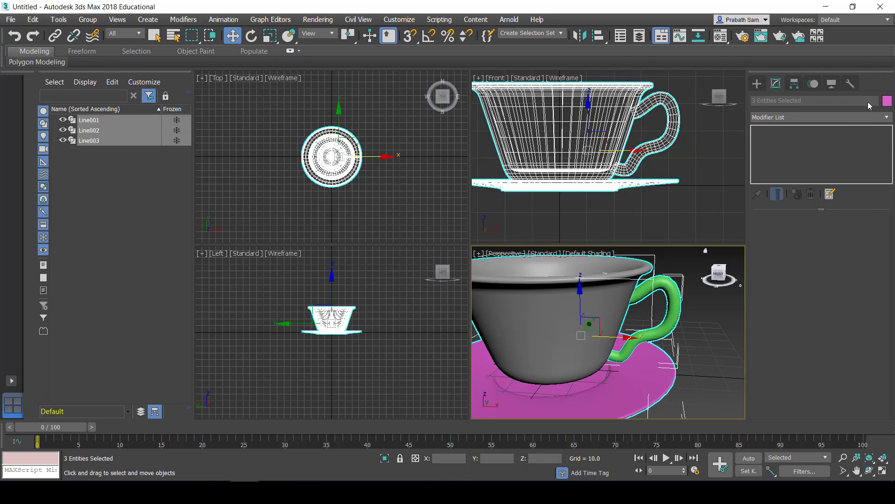
{"action": "left_click", "coordinate": [887, 101]}
{"action": "left_click", "coordinate": [396, 240]}
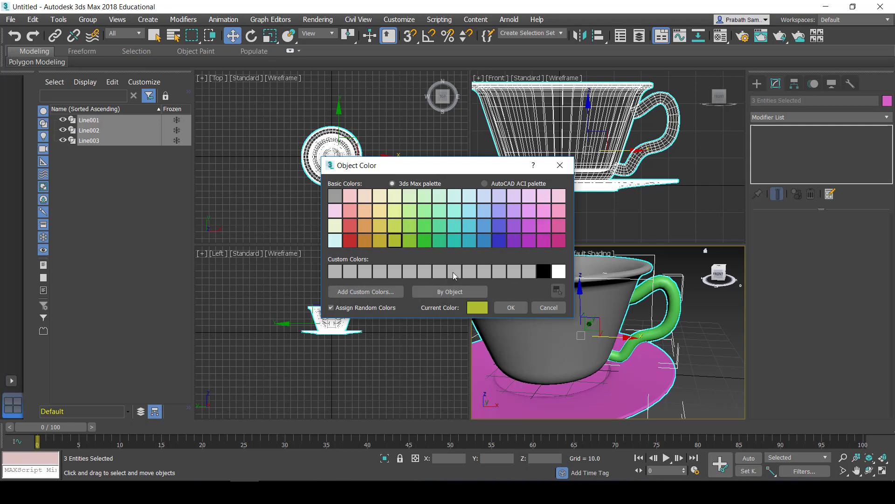
{"action": "left_click", "coordinate": [512, 307]}
{"action": "left_click", "coordinate": [688, 361]}
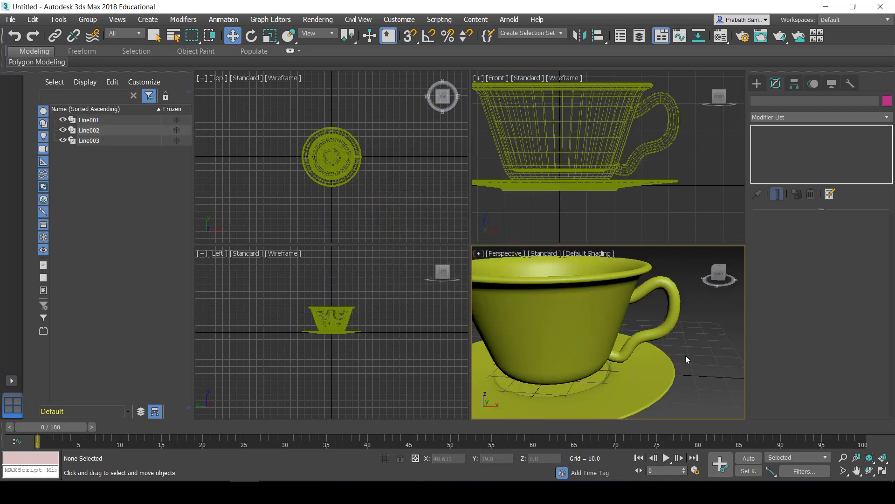
{"action": "scroll", "coordinate": [676, 342], "scroll_direction": "down", "scroll_amount": 5}
Orbit into the cup in maximized Perspective, then restore four views and select all three lines
{"action": "key", "text": "alt+w"}
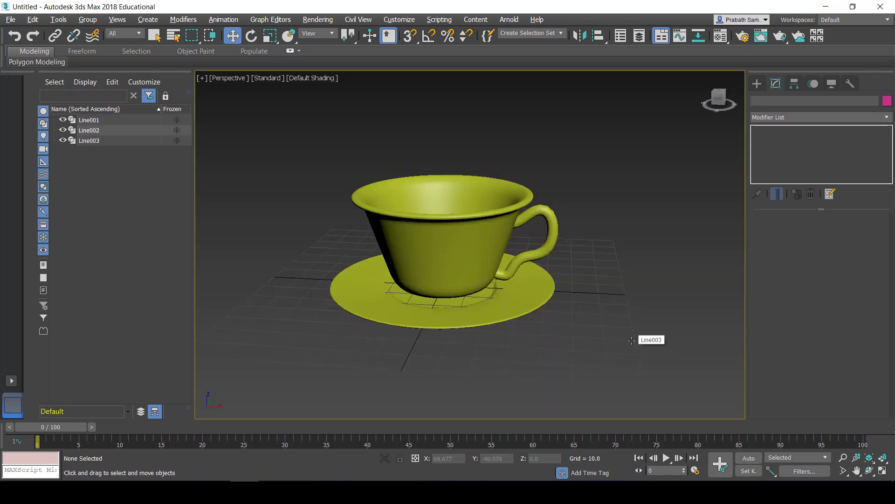
{"action": "mouse_move", "coordinate": [529, 305]}
{"action": "middle_mouse_down", "text": "alt"}
{"action": "mouse_move", "coordinate": [500, 309]}
{"action": "mouse_move", "coordinate": [496, 334]}
{"action": "mouse_move", "coordinate": [580, 292]}
{"action": "mouse_move", "coordinate": [631, 306]}
{"action": "mouse_move", "coordinate": [609, 303]}
{"action": "mouse_move", "coordinate": [632, 254]}
{"action": "mouse_move", "coordinate": [623, 244]}
{"action": "middle_mouse_up", "text": "alt"}
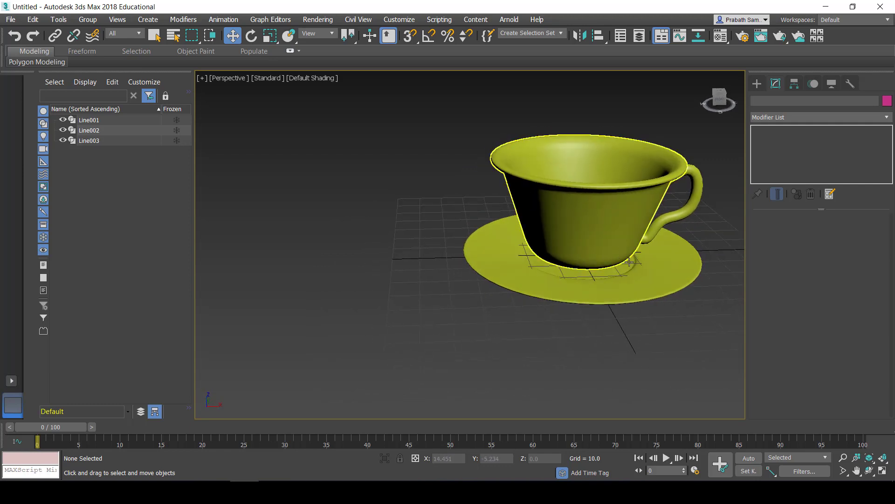
{"action": "key", "text": "alt+w"}
{"action": "left_click", "coordinate": [357, 178]}
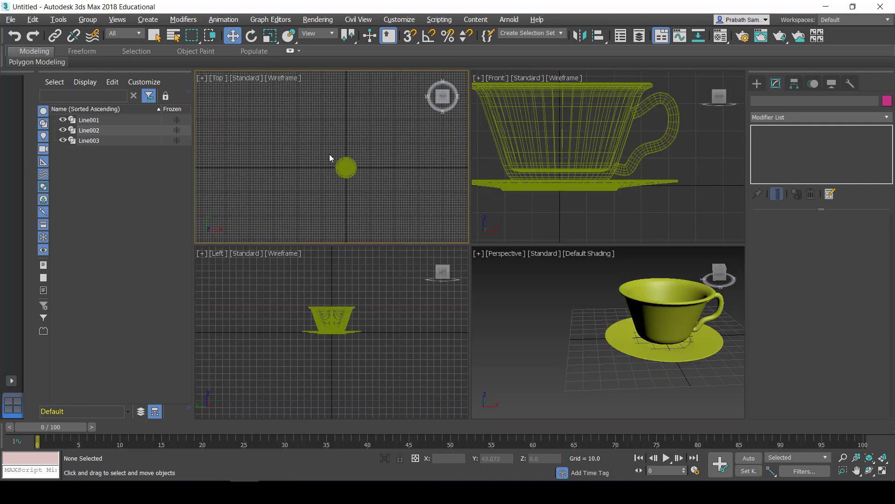
{"action": "key", "text": "ctrl+a"}
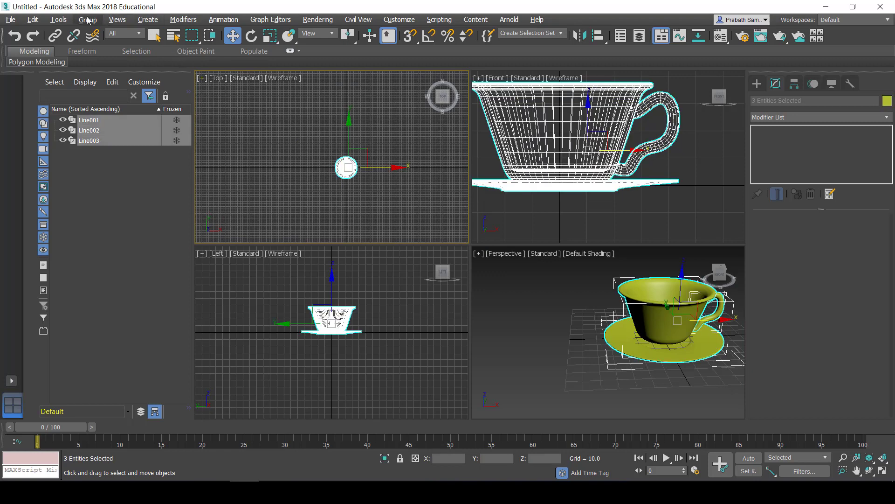
Group the three selected lines under the name 'Tea Cup and Dish 01'
{"action": "left_click", "coordinate": [87, 20]}
{"action": "left_click", "coordinate": [96, 38]}
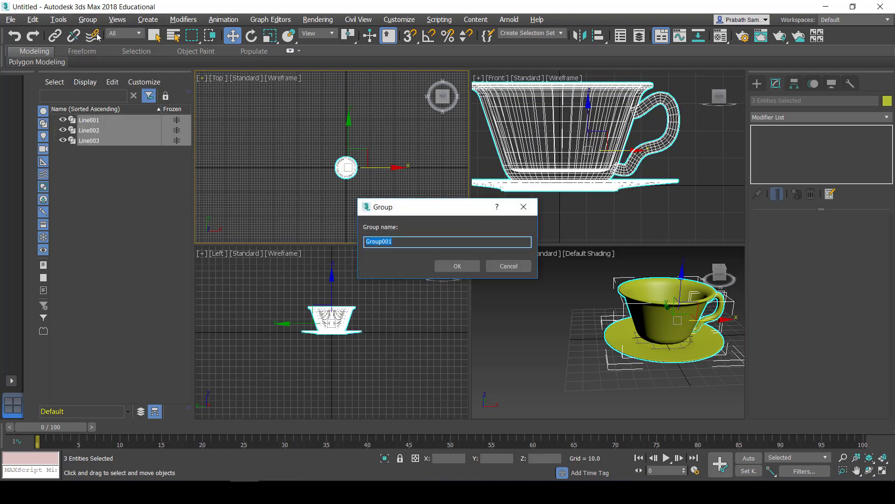
{"action": "type", "text": "C"}
{"action": "type", "text": "1"}
{"action": "key", "text": "Return"}
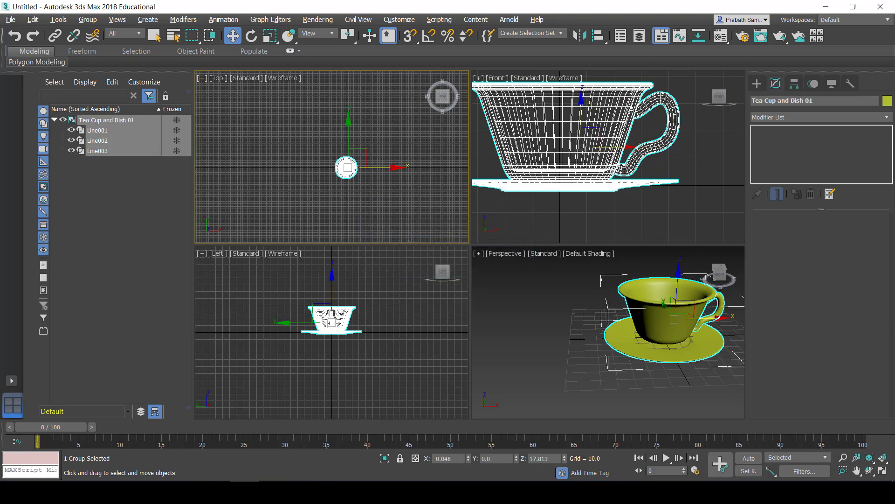
{"action": "left_click", "coordinate": [757, 84]}
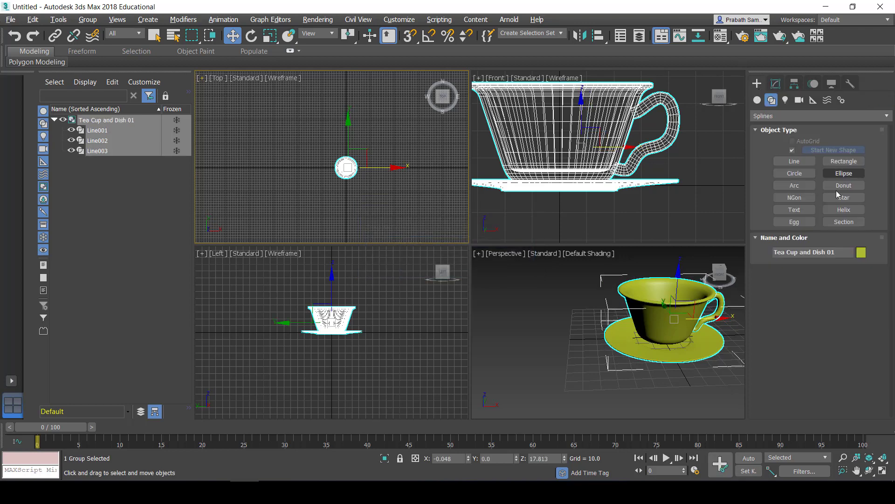
Move the cup group up in Top view and Shift-clone it into 3 copies
{"action": "left_click", "coordinate": [756, 100]}
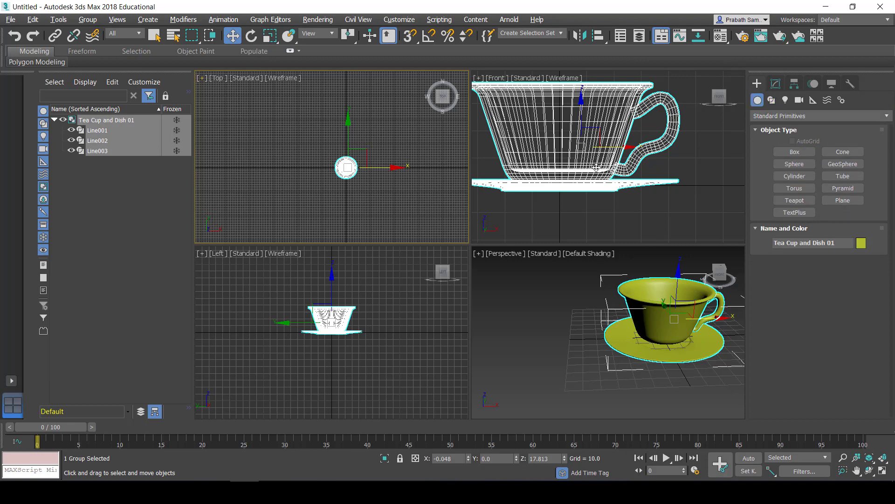
{"action": "left_click_drag", "start_coordinate": [367, 152], "coordinate": [366, 114]}
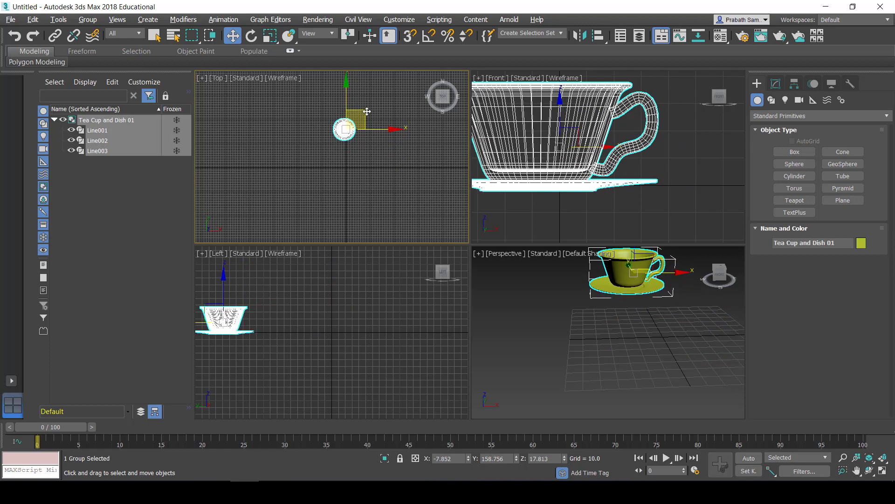
{"action": "mouse_move", "coordinate": [367, 111]}
{"action": "left_mouse_down", "text": "shift"}
{"action": "mouse_move", "coordinate": [334, 144]}
{"action": "mouse_move", "coordinate": [339, 149]}
{"action": "left_mouse_up", "text": "shift"}
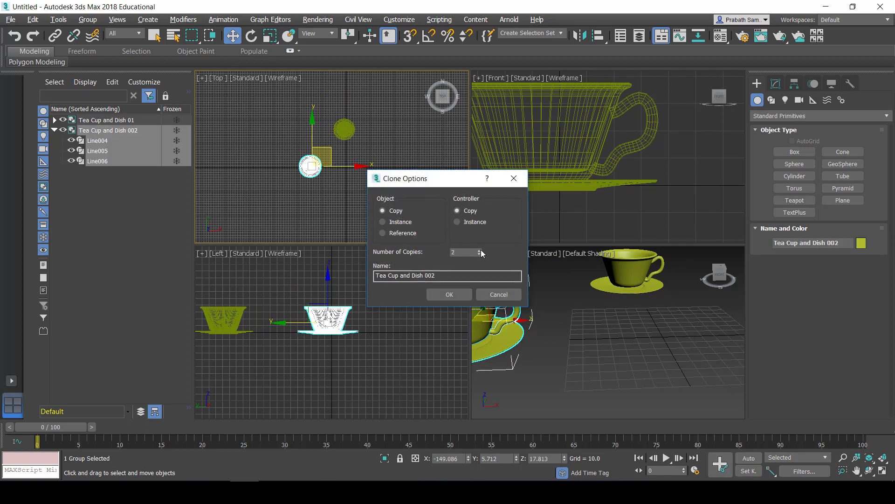
{"action": "left_click", "coordinate": [449, 294]}
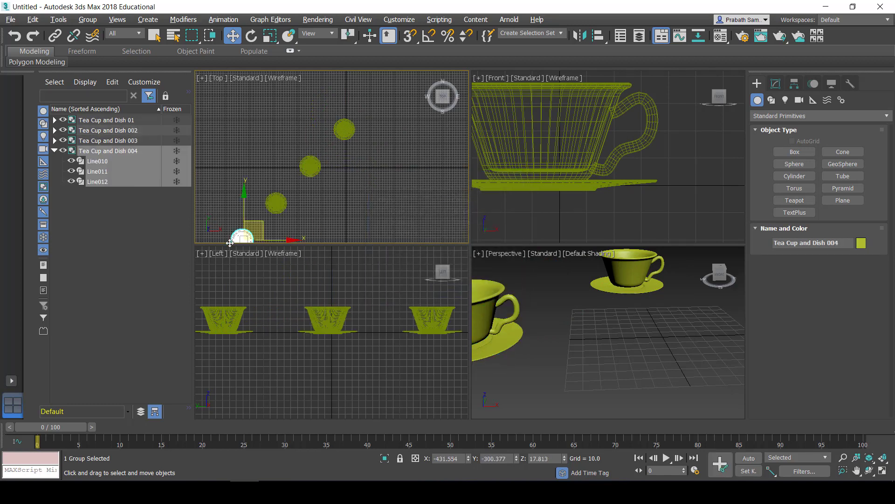
Position Tea Cup and Dish 004 right of centre and Tea Cup and Dish 003 below centre
{"action": "left_click_drag", "start_coordinate": [258, 223], "coordinate": [400, 156]}
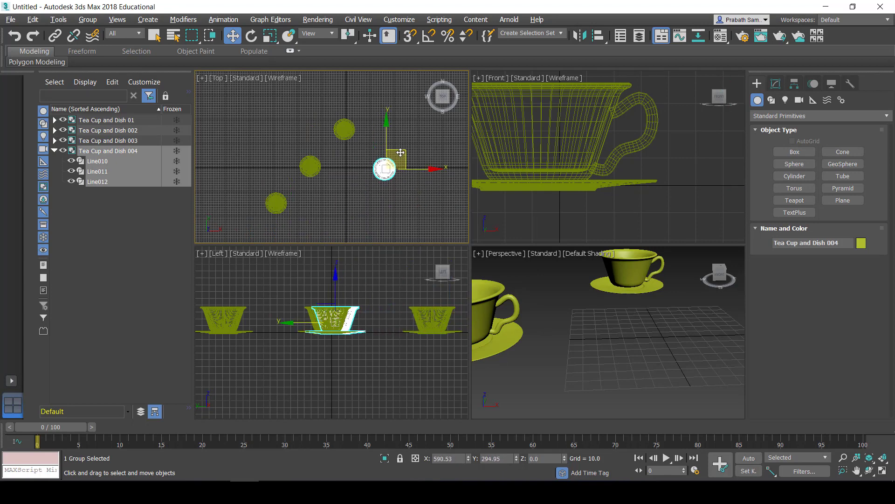
{"action": "left_click", "coordinate": [275, 196]}
{"action": "mouse_move", "coordinate": [289, 190]}
{"action": "left_mouse_down"}
{"action": "mouse_move", "coordinate": [356, 177]}
{"action": "mouse_move", "coordinate": [358, 189]}
{"action": "left_mouse_up"}
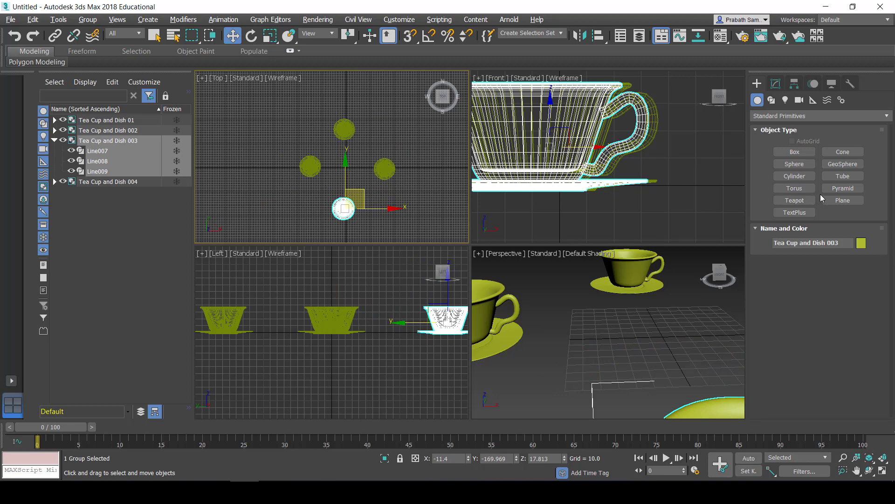
{"action": "left_click", "coordinate": [794, 200]}
Draw a teapot of radius about 41.5 at the centre of the cups and reframe Perspective
{"action": "left_click_drag", "start_coordinate": [344, 166], "coordinate": [353, 174]}
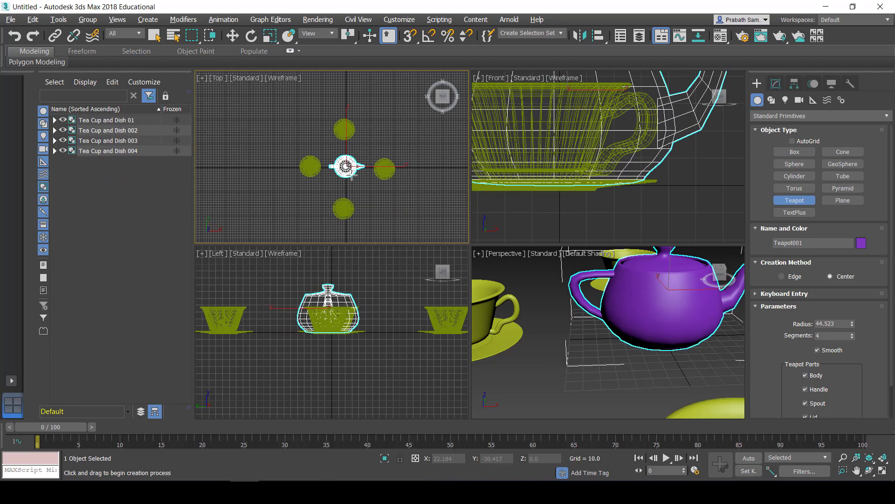
{"action": "middle_click_drag", "start_coordinate": [643, 295], "coordinate": [598, 321]}
{"action": "scroll", "coordinate": [625, 315], "scroll_direction": "down", "scroll_amount": 2}
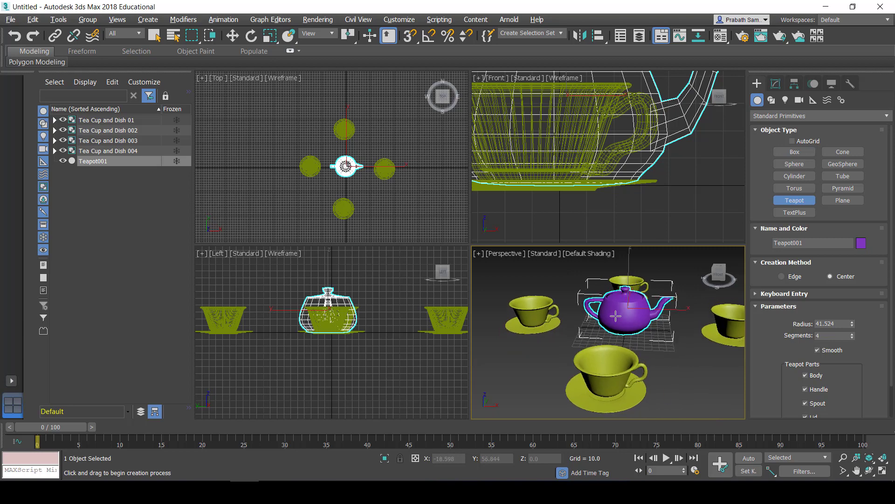
{"action": "left_click", "coordinate": [795, 153]}
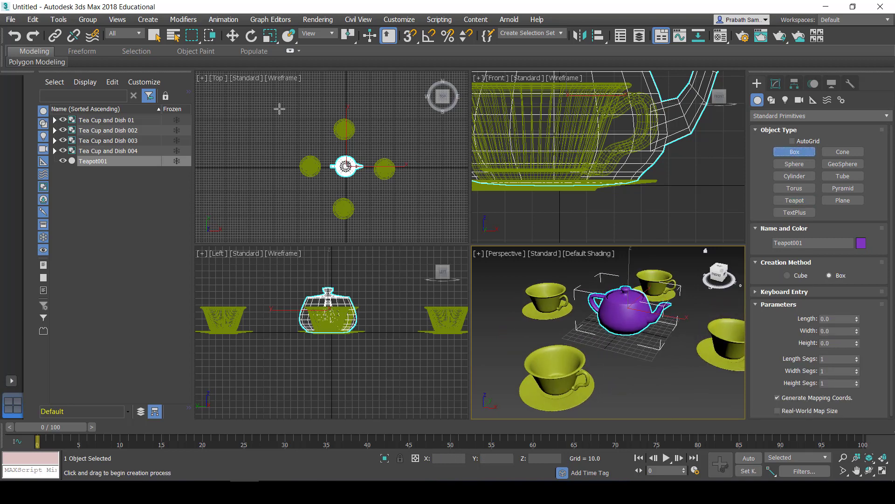
Draw a flat box about 558.9 by 595.7 around the cups and lower it beneath them
{"action": "left_click_drag", "start_coordinate": [275, 101], "coordinate": [419, 236]}
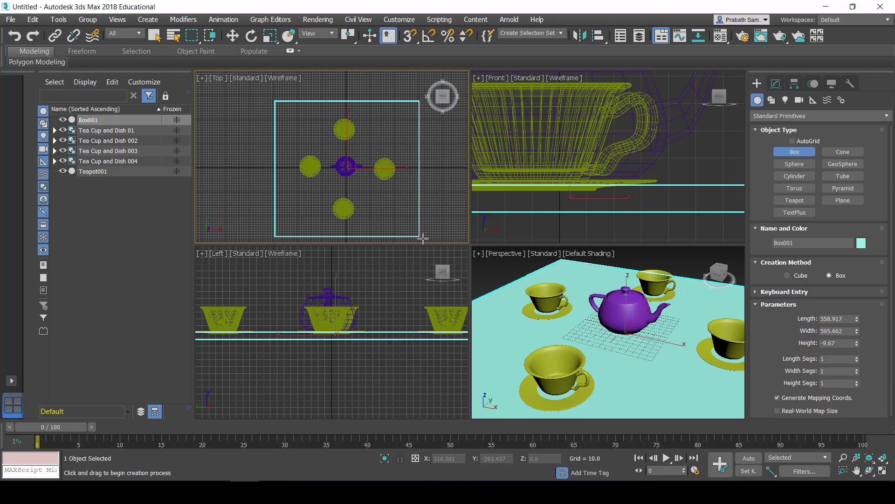
{"action": "left_click", "coordinate": [233, 36]}
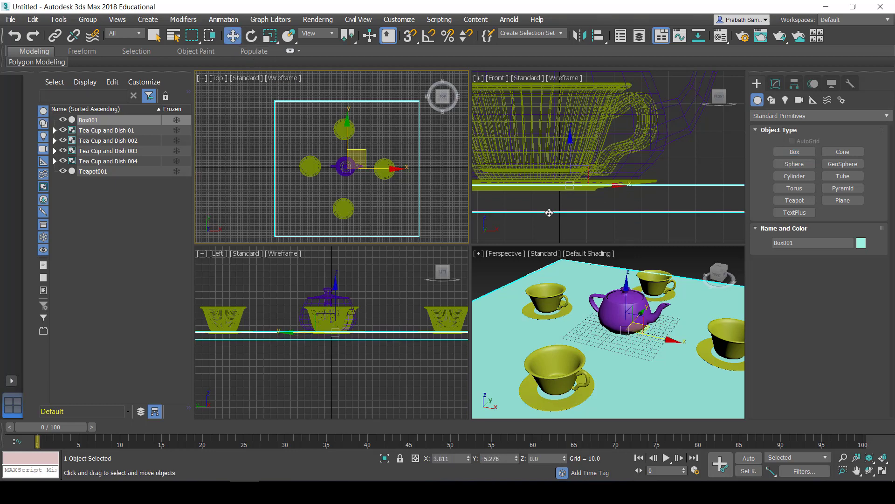
{"action": "right_click", "coordinate": [571, 152]}
{"action": "left_click_drag", "start_coordinate": [571, 152], "coordinate": [571, 159]}
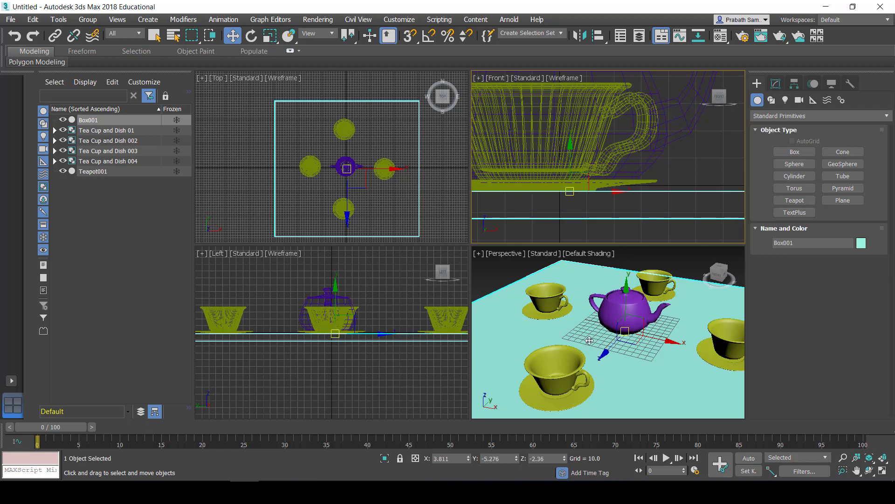
Select the teapot in Perspective and show its Modify settings
{"action": "right_click", "coordinate": [626, 320]}
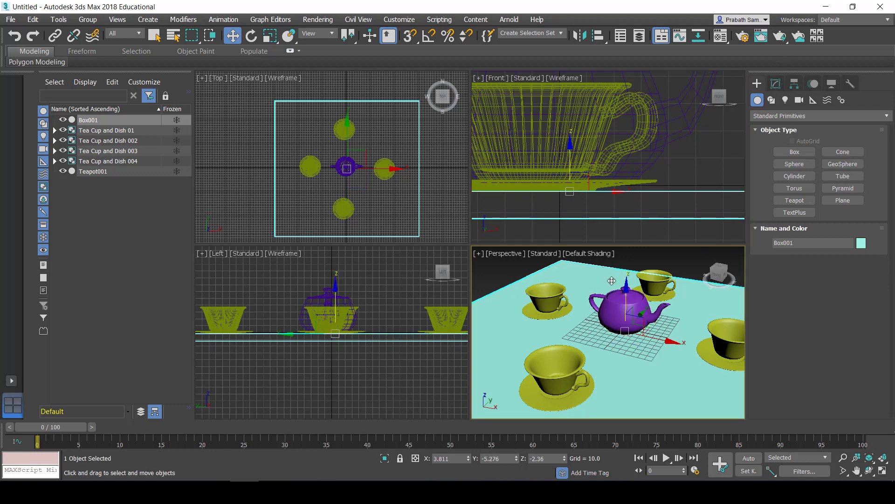
{"action": "left_click", "coordinate": [616, 304]}
{"action": "left_click", "coordinate": [776, 84]}
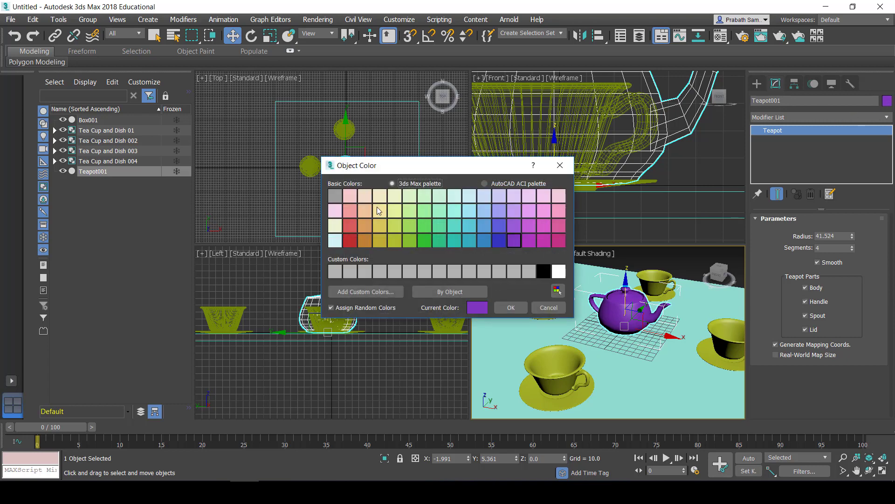
Colour the teapot olive yellow to match the cups and view it maximized in Perspective
{"action": "left_click", "coordinate": [397, 243]}
{"action": "left_click", "coordinate": [511, 308]}
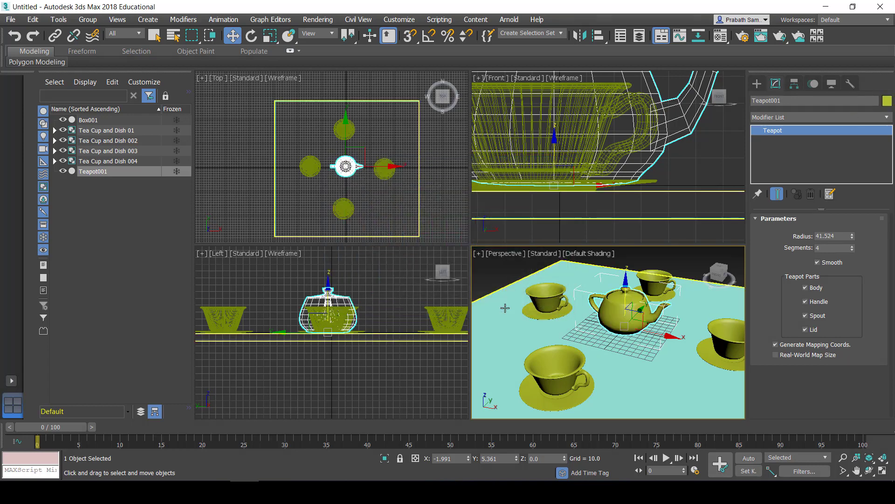
{"action": "middle_click_drag", "start_coordinate": [563, 309], "coordinate": [493, 308], "text": "alt"}
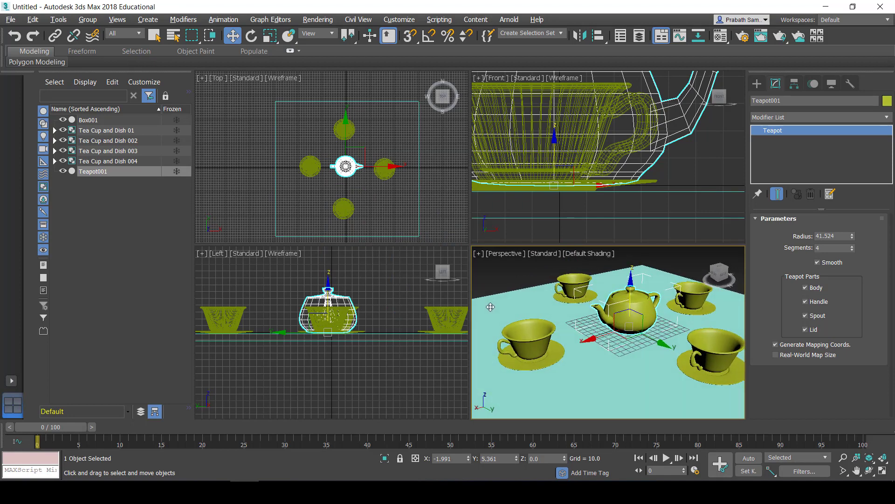
{"action": "key", "text": "alt+w"}
{"action": "middle_click_drag", "start_coordinate": [499, 298], "coordinate": [496, 302], "text": "alt"}
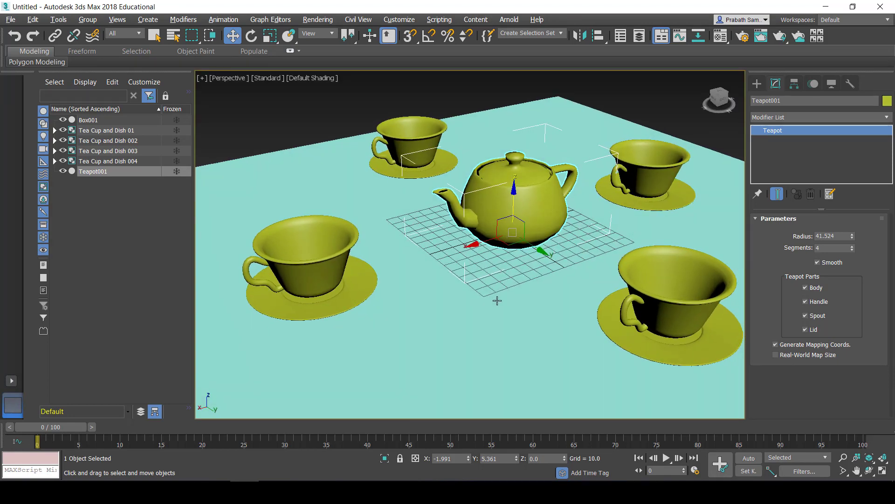
{"action": "left_click", "coordinate": [356, 162]}
{"action": "left_click", "coordinate": [321, 96]}
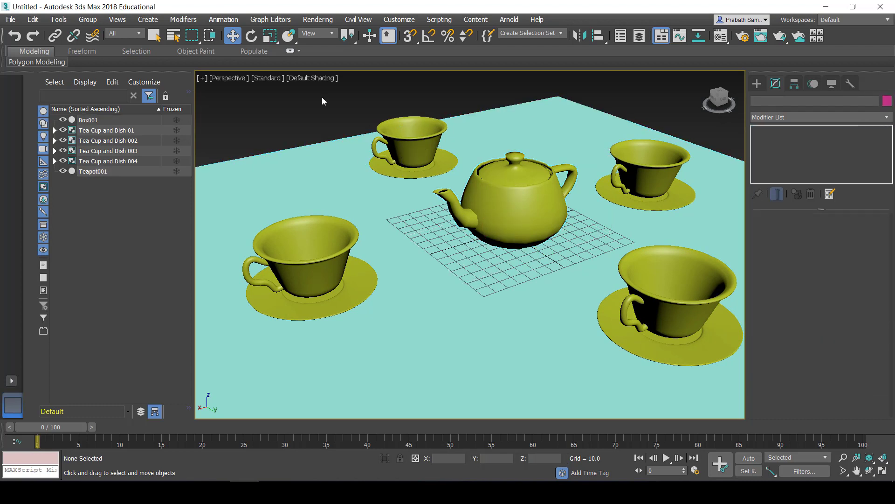
{"action": "middle_click_drag", "start_coordinate": [325, 114], "coordinate": [325, 114], "text": "alt"}
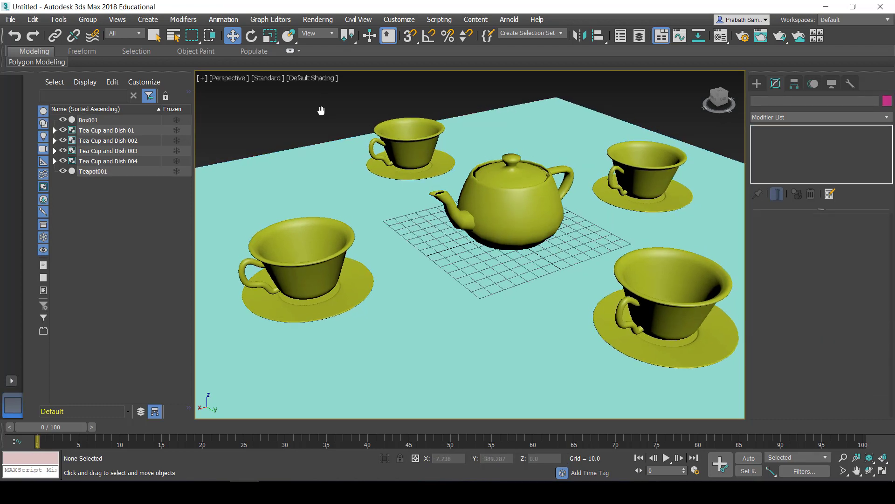